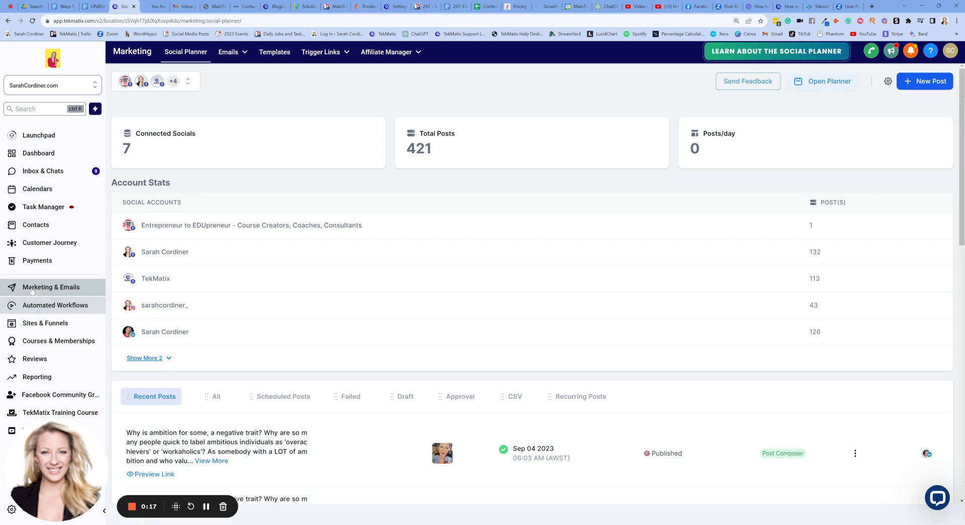
Open the Email Builder's list of email templates from the marketing area
{"action": "left_click", "coordinate": [239, 55]}
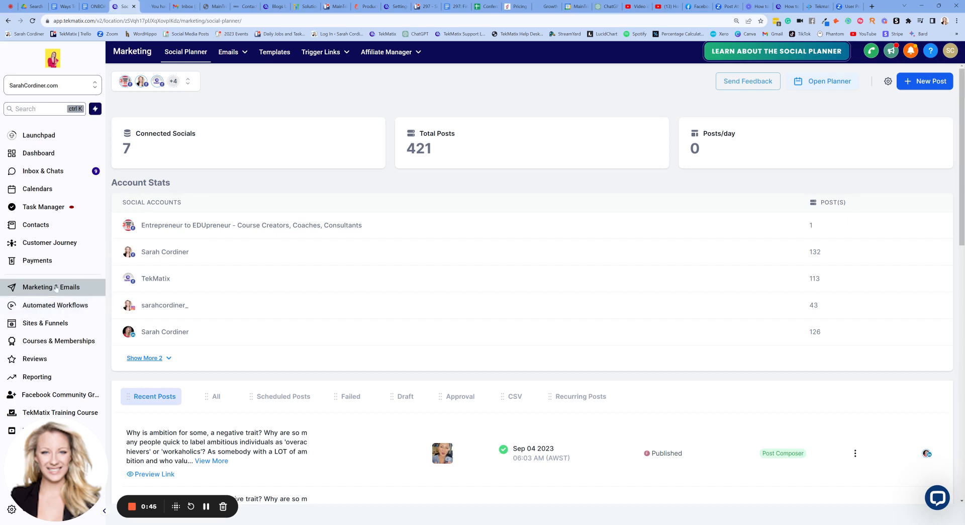
{"action": "mouse_move", "coordinate": [344, 53]}
{"action": "mouse_move", "coordinate": [229, 52]}
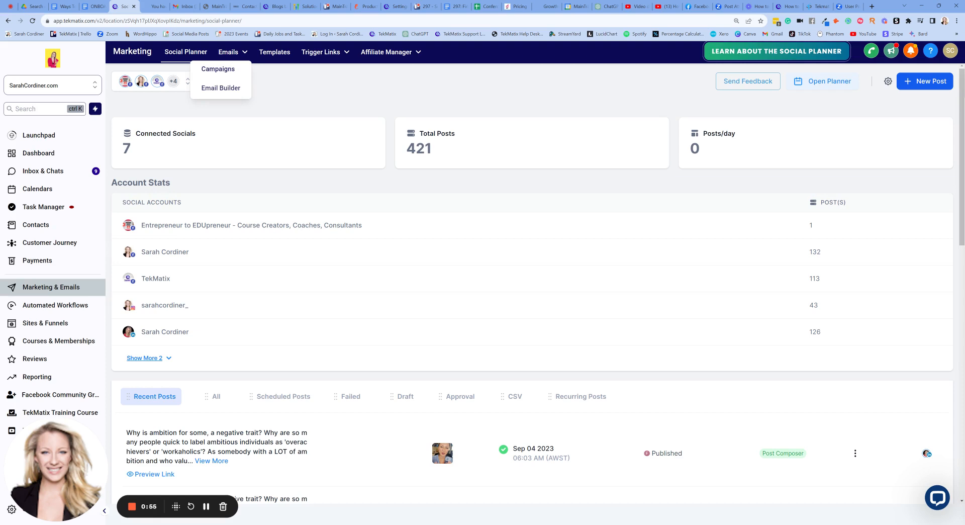
{"action": "left_click", "coordinate": [225, 90]}
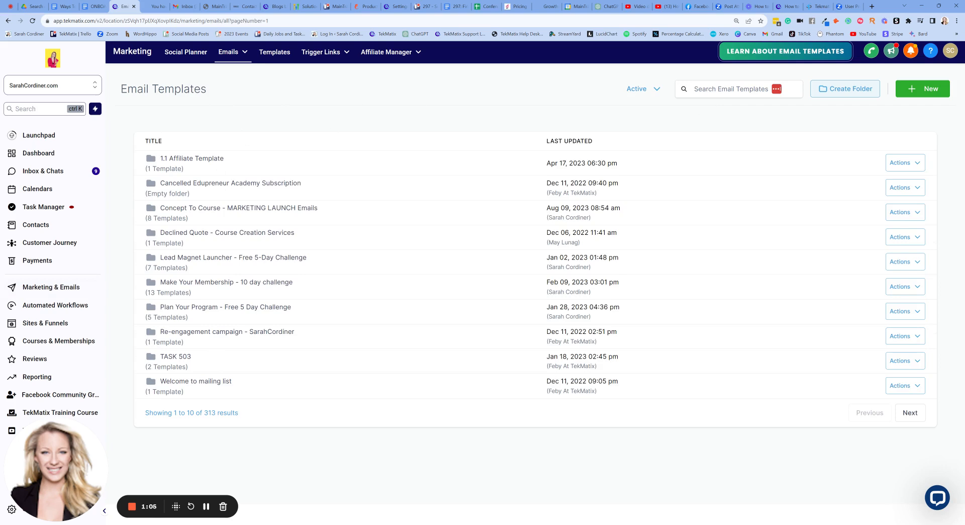
Search the templates for "master" and open the unsubscribe-footer master template in the 0.1 Master Template folder for editing
{"action": "left_click", "coordinate": [774, 95]}
{"action": "type", "text": "master"}
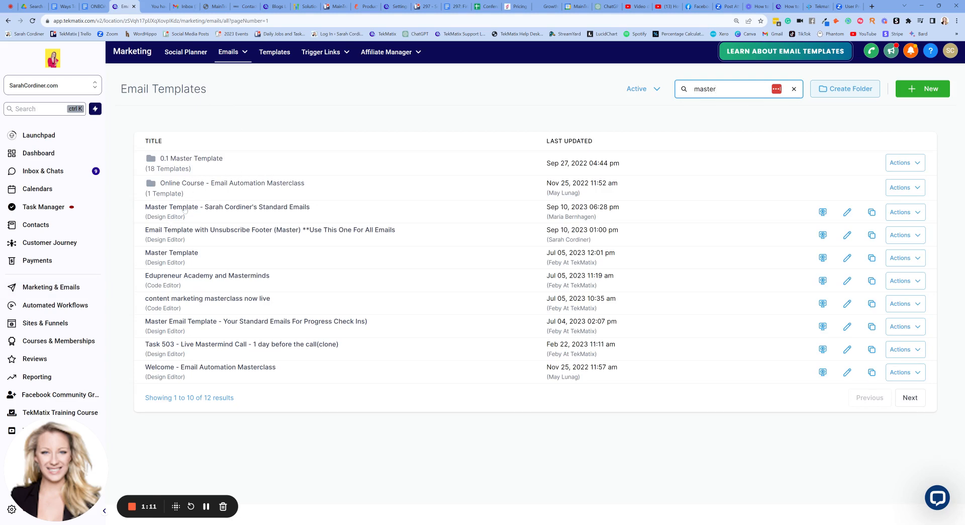
{"action": "left_click", "coordinate": [199, 164]}
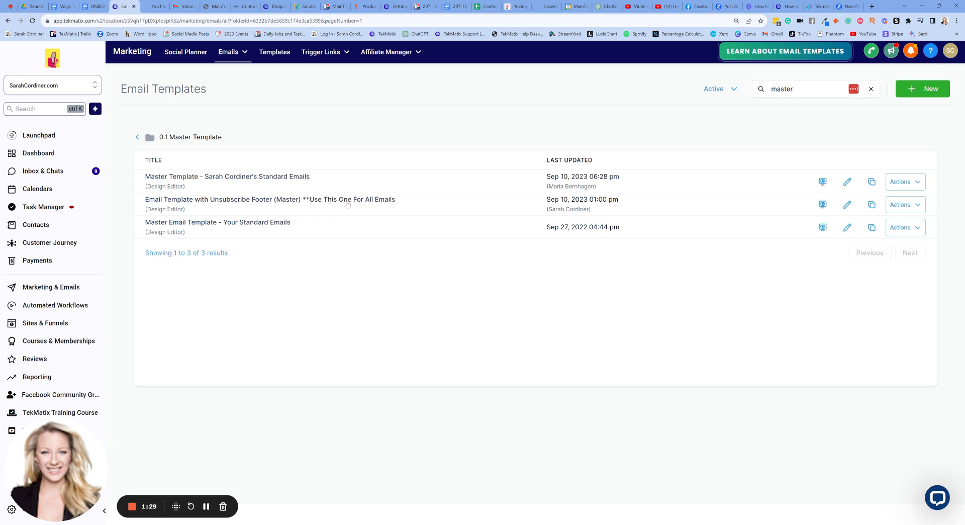
{"action": "left_click", "coordinate": [846, 206]}
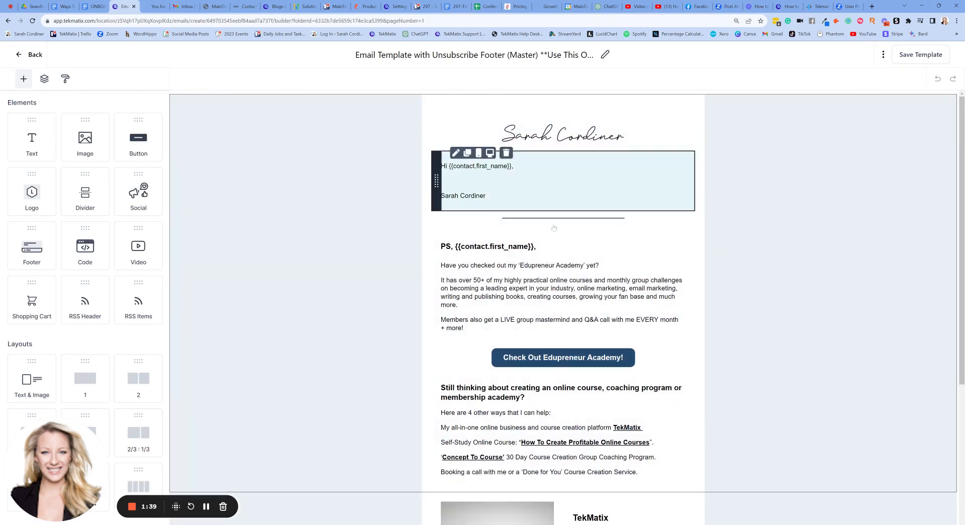
Examine the template's footer text block, including the UNSUBSCRIBE link and the {{custom_values.email_footer}} value
{"action": "scroll", "coordinate": [554, 227], "scroll_direction": "down", "scroll_amount": 5}
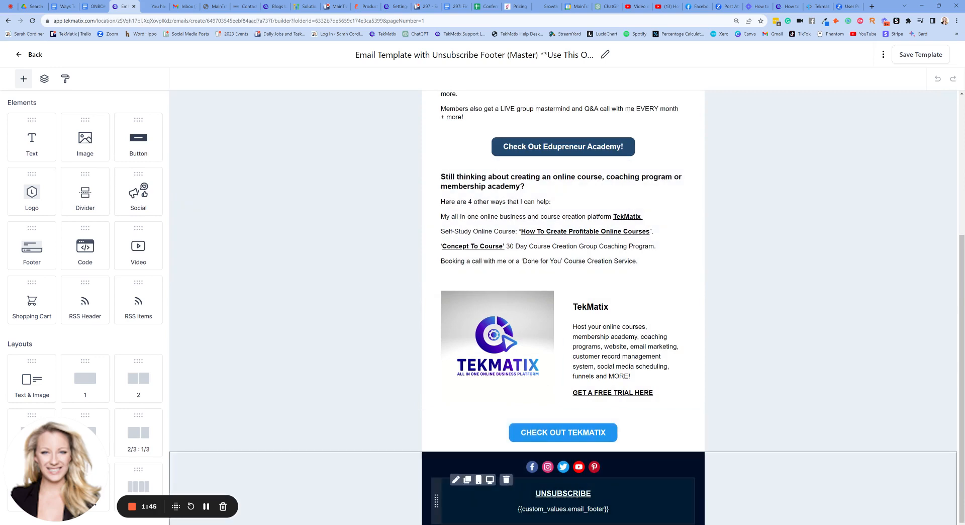
{"action": "left_click_drag", "start_coordinate": [609, 509], "coordinate": [516, 509]}
{"action": "left_click", "coordinate": [614, 509]}
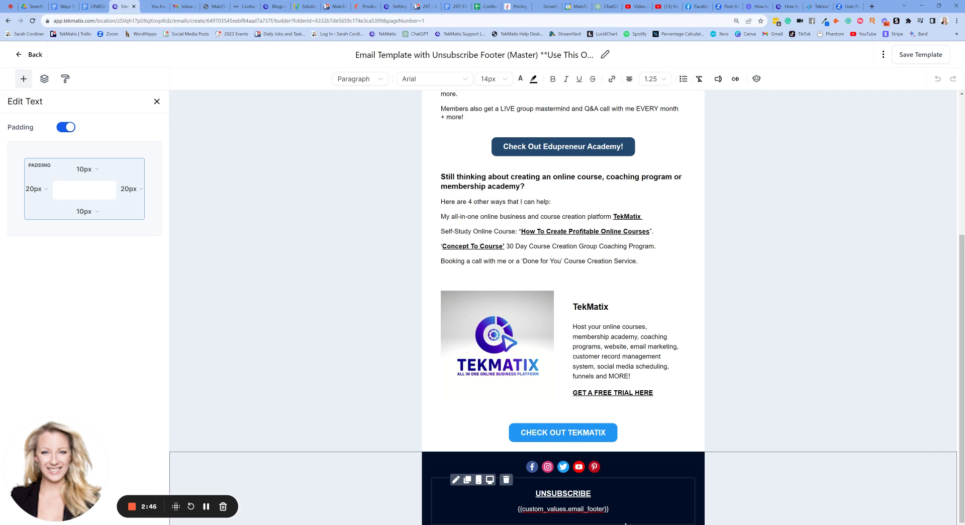
{"action": "double_click", "coordinate": [563, 494]}
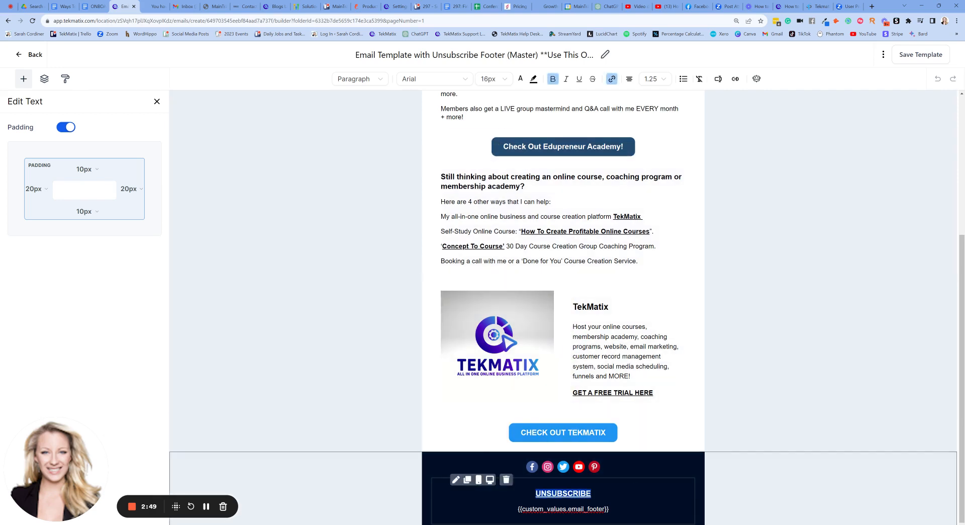
Inspect the footer's social icons block and the link settings of its Facebook and Instagram items
{"action": "left_click", "coordinate": [540, 467]}
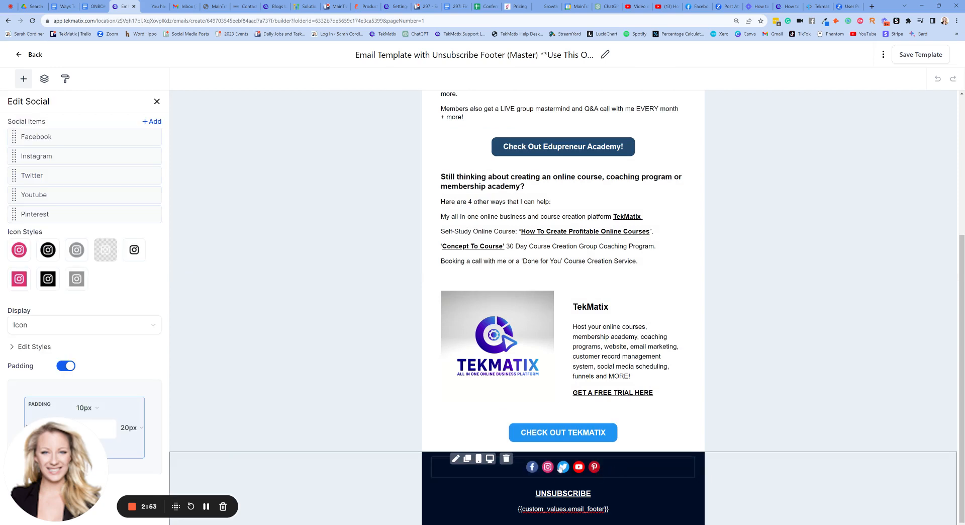
{"action": "mouse_move", "coordinate": [107, 135]}
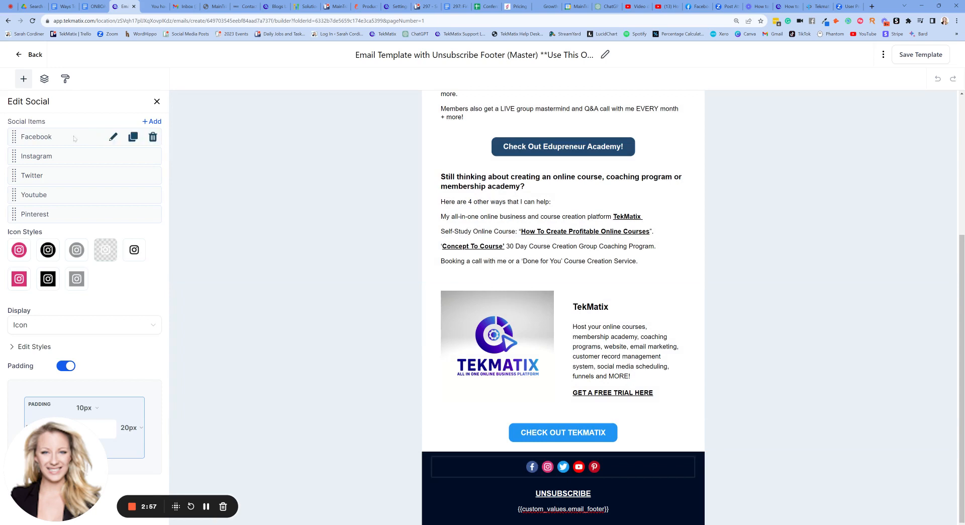
{"action": "left_click", "coordinate": [110, 140]}
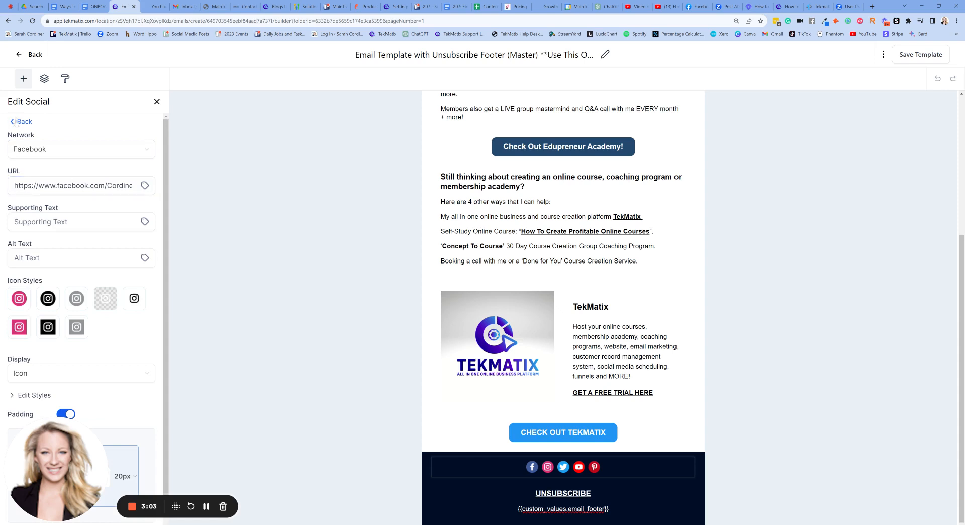
{"action": "left_click", "coordinate": [21, 121]}
{"action": "left_click", "coordinate": [113, 156]}
{"action": "left_click", "coordinate": [23, 123]}
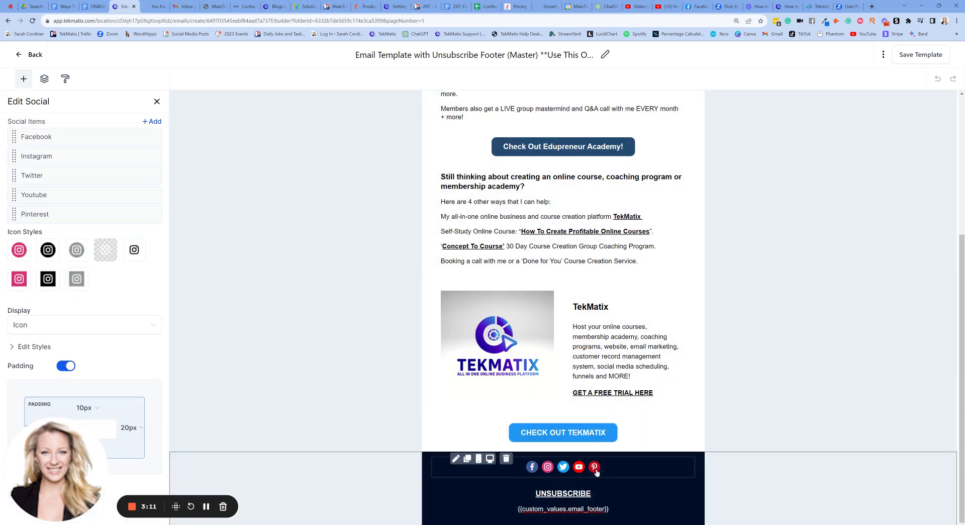
Try out an image block above the signature logo, look through its settings and remove it
{"action": "scroll", "coordinate": [613, 459], "scroll_direction": "up", "scroll_amount": 4}
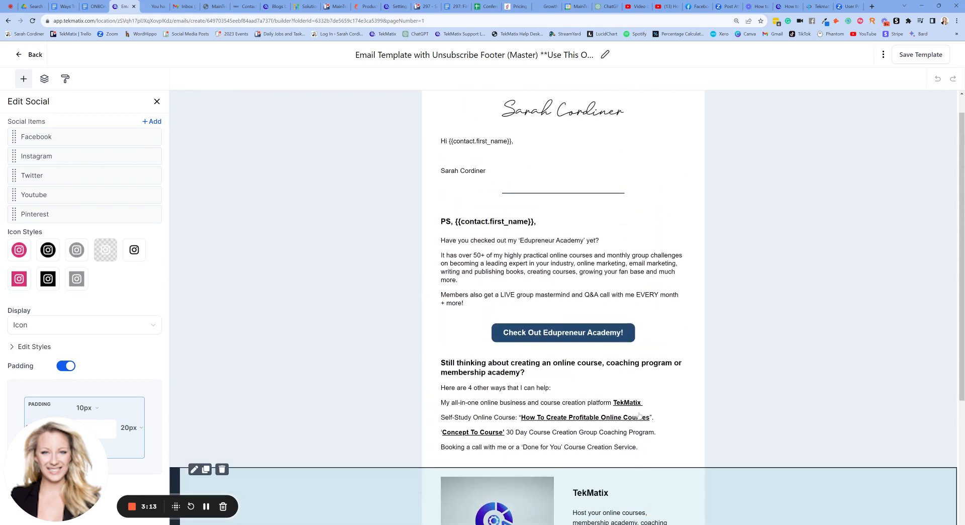
{"action": "scroll", "coordinate": [603, 402], "scroll_direction": "up", "scroll_amount": 1}
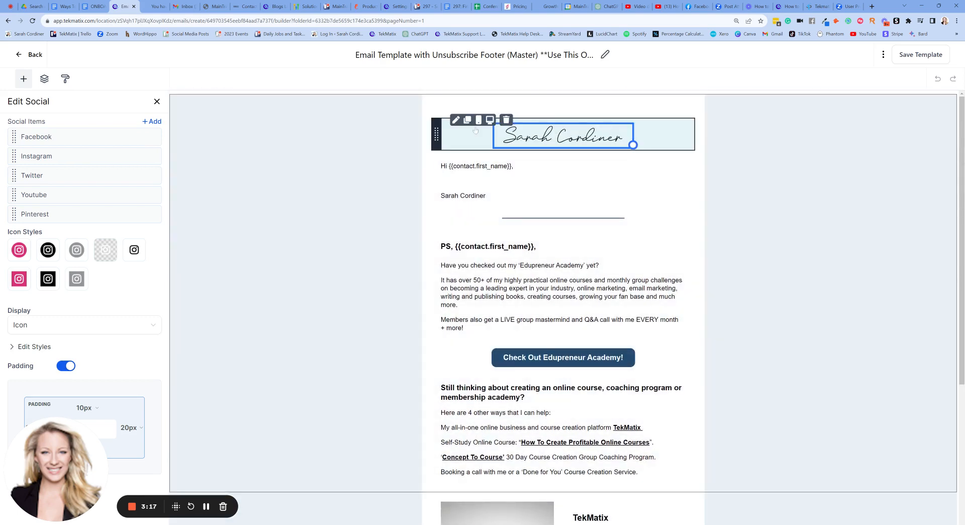
{"action": "left_click", "coordinate": [22, 80]}
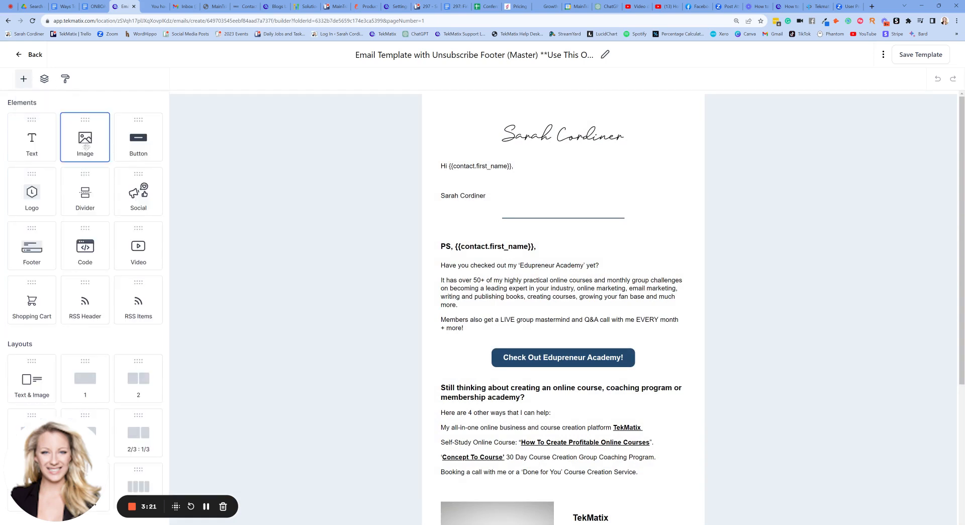
{"action": "left_click_drag", "start_coordinate": [83, 143], "coordinate": [564, 141]}
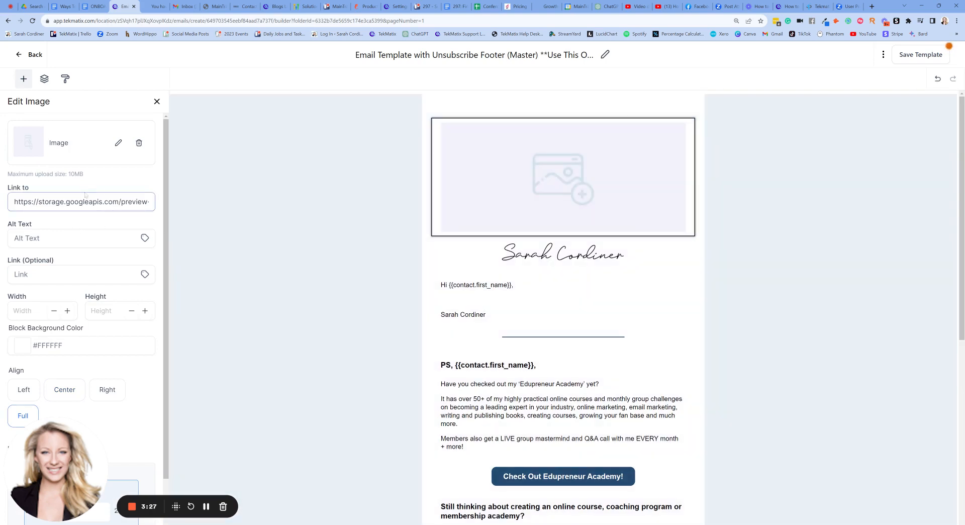
{"action": "scroll", "coordinate": [95, 213], "scroll_direction": "down", "scroll_amount": 2}
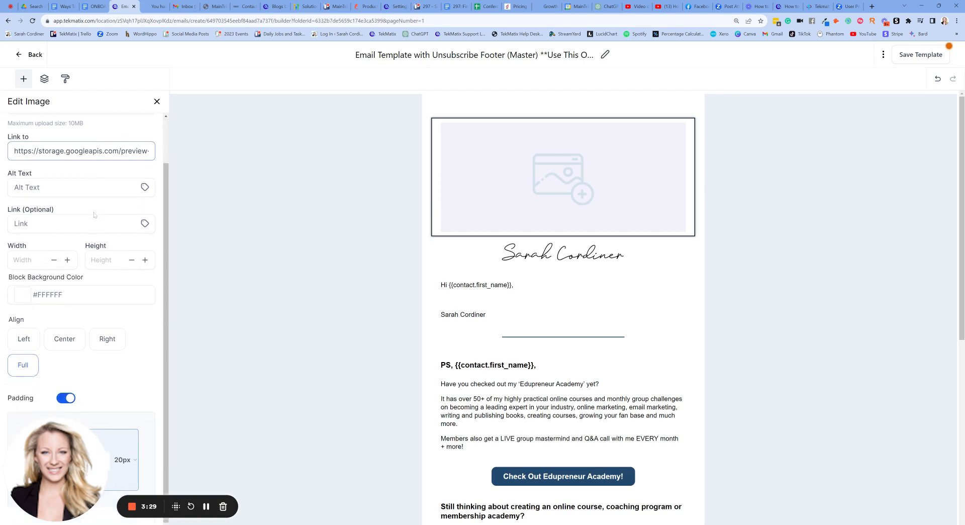
{"action": "scroll", "coordinate": [94, 214], "scroll_direction": "up", "scroll_amount": 2}
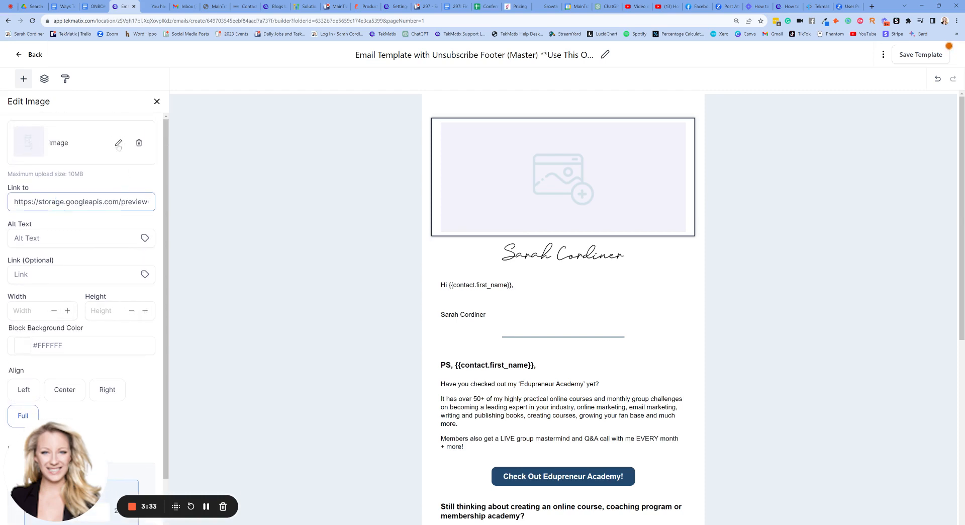
{"action": "left_click", "coordinate": [507, 120]}
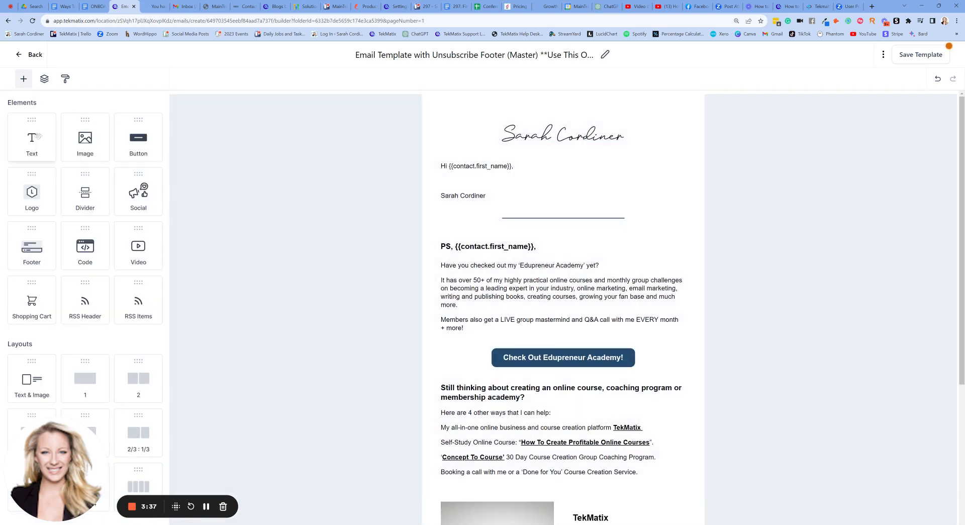
Try out a text block above the divider and a video block below the signature logo, deleting each one
{"action": "left_click_drag", "start_coordinate": [31, 137], "coordinate": [563, 217]}
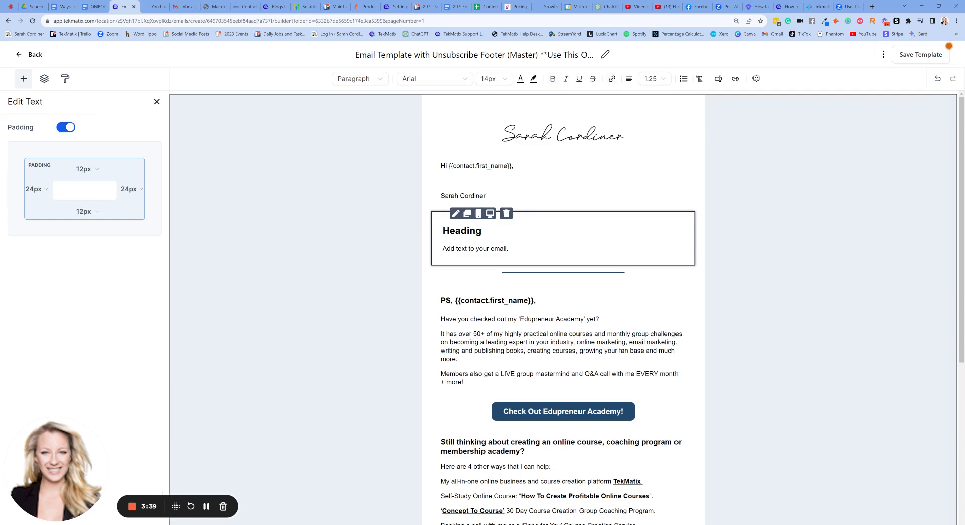
{"action": "left_click", "coordinate": [506, 214]}
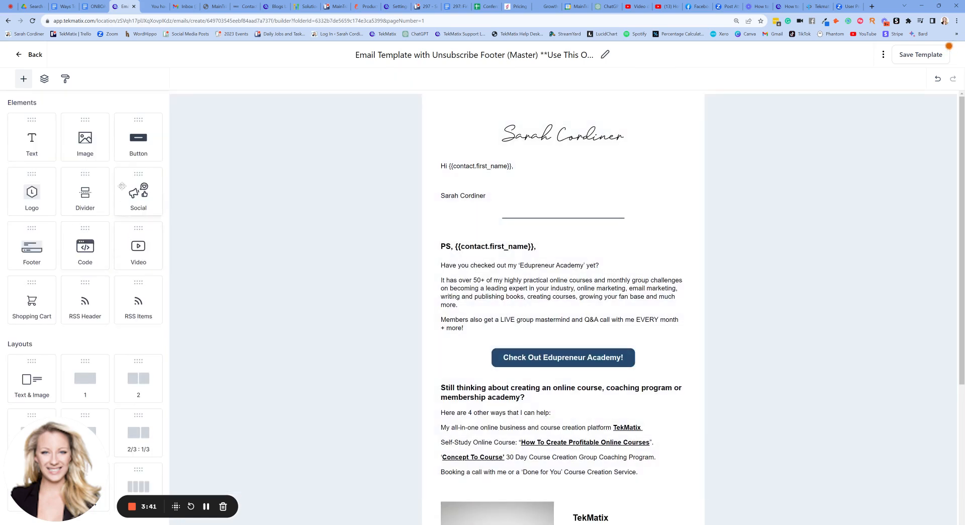
{"action": "left_click_drag", "start_coordinate": [139, 246], "coordinate": [573, 204]}
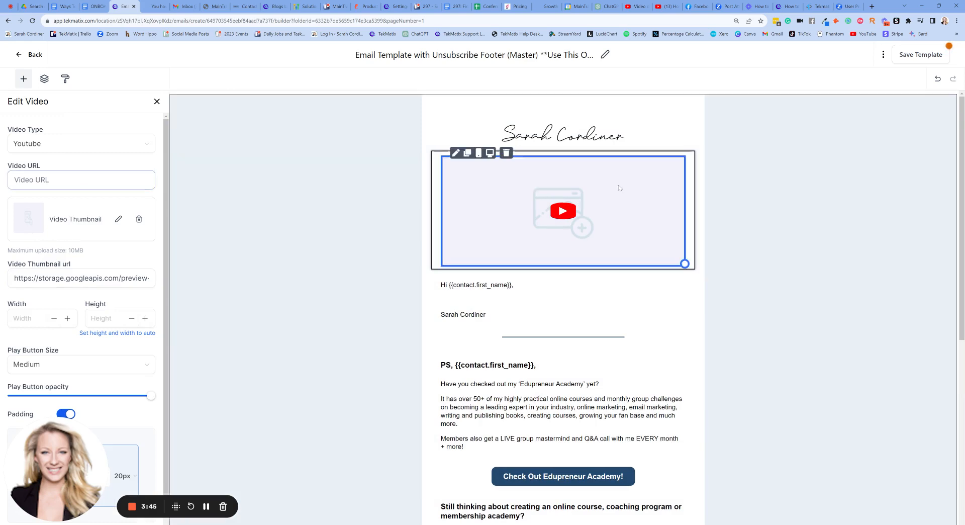
{"action": "left_click", "coordinate": [506, 152]}
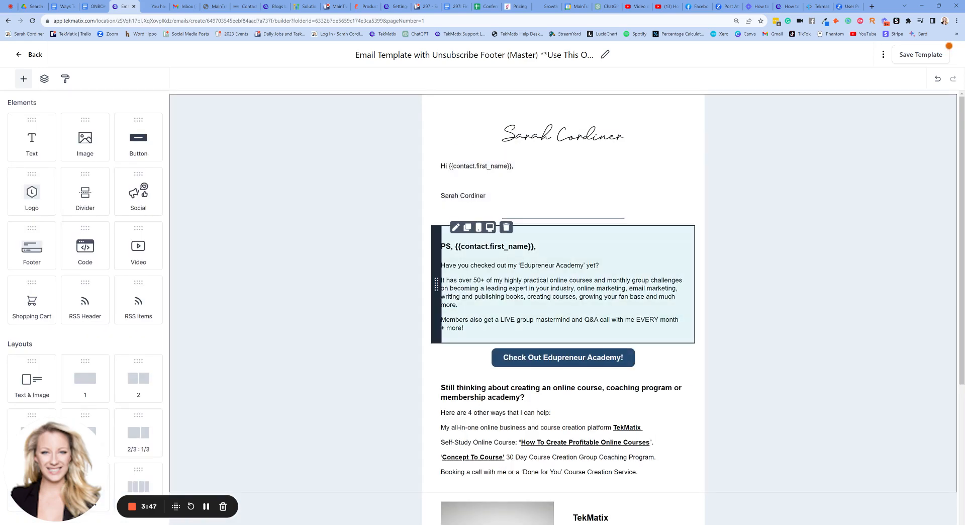
Insert a button block between the list of ways to help and the TekMatix image section
{"action": "scroll", "coordinate": [563, 302], "scroll_direction": "down", "scroll_amount": 3}
{"action": "scroll", "coordinate": [563, 302], "scroll_direction": "up", "scroll_amount": 3}
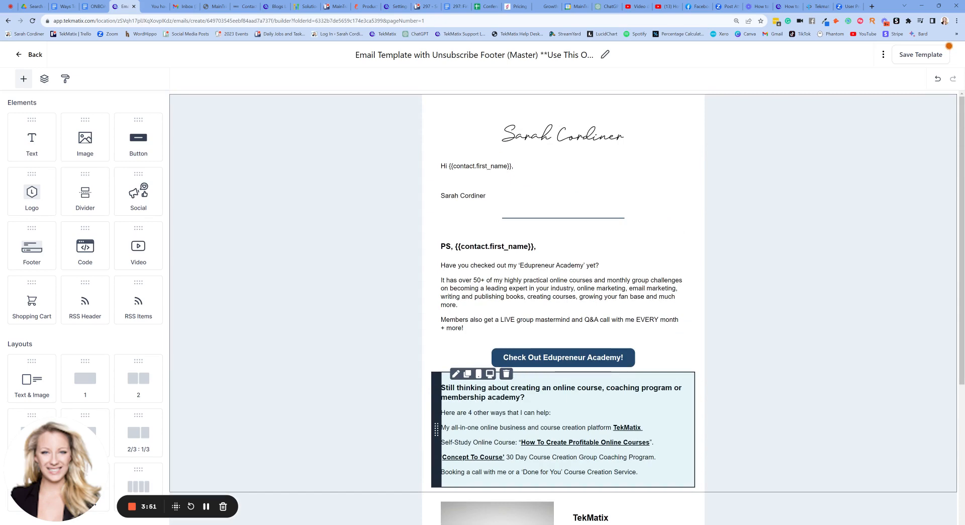
{"action": "scroll", "coordinate": [592, 294], "scroll_direction": "down", "scroll_amount": 4}
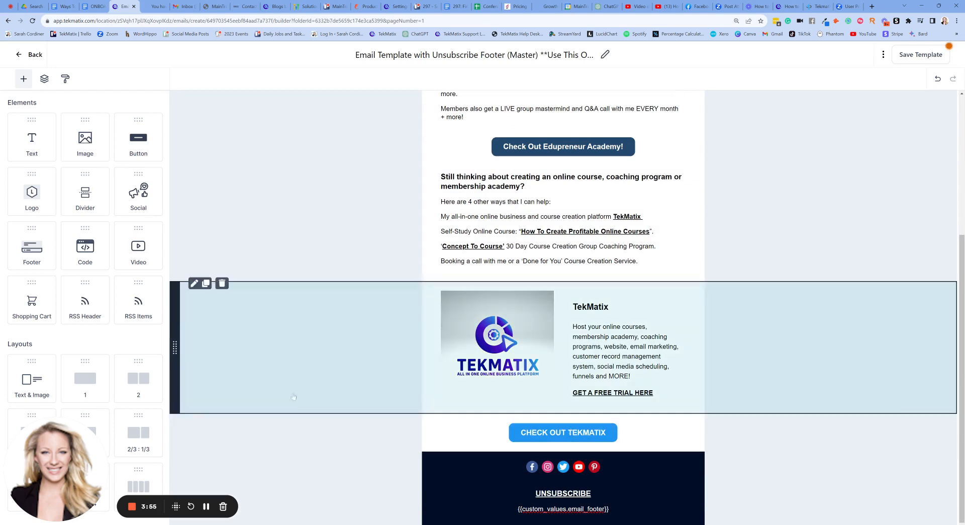
{"action": "left_click_drag", "start_coordinate": [128, 149], "coordinate": [563, 279]}
{"action": "left_click", "coordinate": [564, 295]}
{"action": "left_click", "coordinate": [565, 295]}
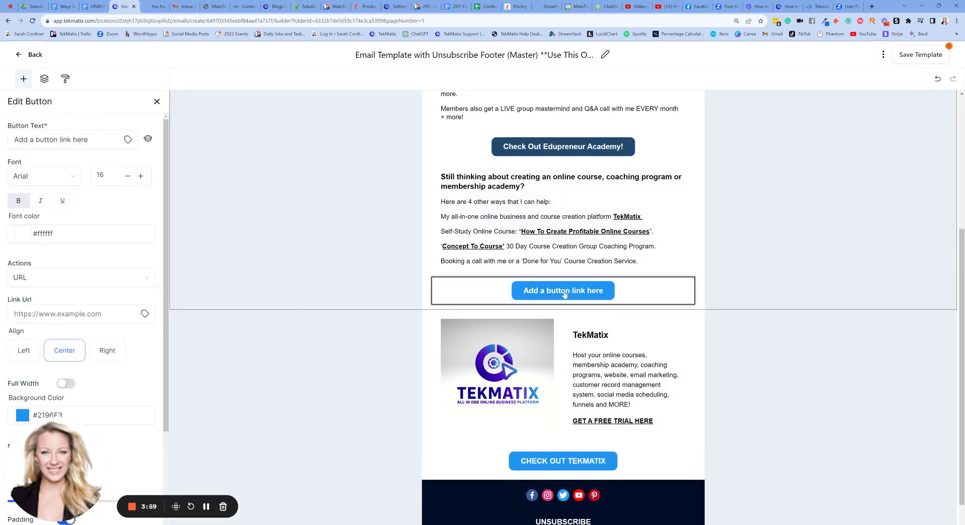
Look through the new button's font color, text and link URL settings, and delete the button
{"action": "left_click", "coordinate": [19, 234]}
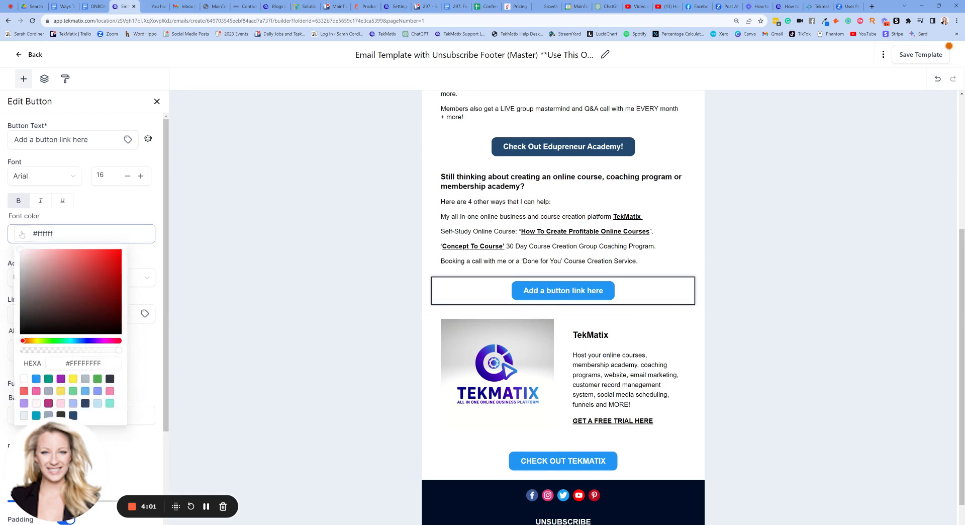
{"action": "left_click", "coordinate": [106, 217]}
{"action": "scroll", "coordinate": [72, 253], "scroll_direction": "down", "scroll_amount": 2}
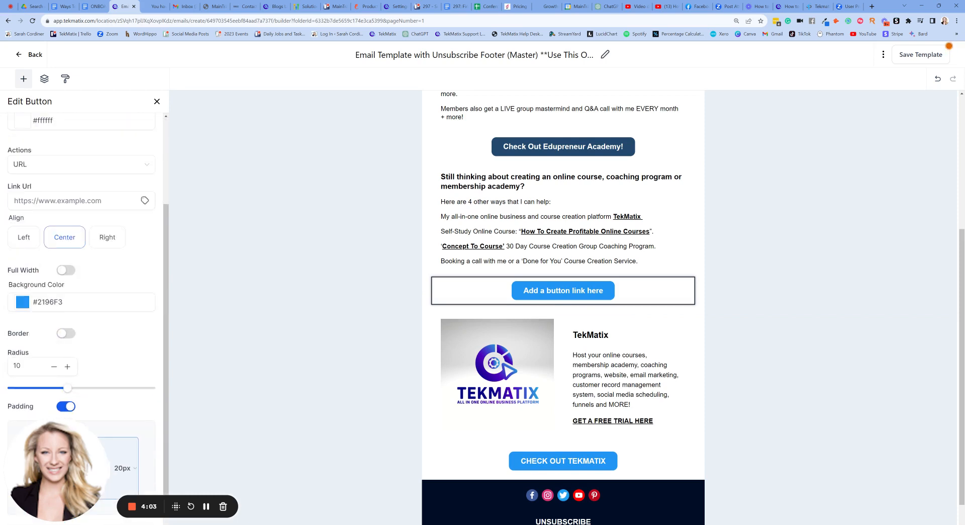
{"action": "scroll", "coordinate": [27, 308], "scroll_direction": "up", "scroll_amount": 2}
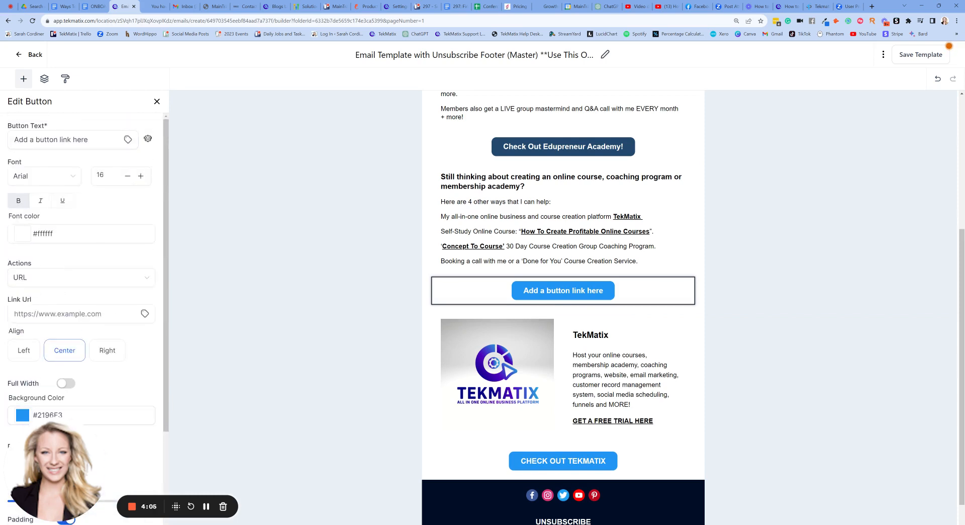
{"action": "triple_click", "coordinate": [50, 140]}
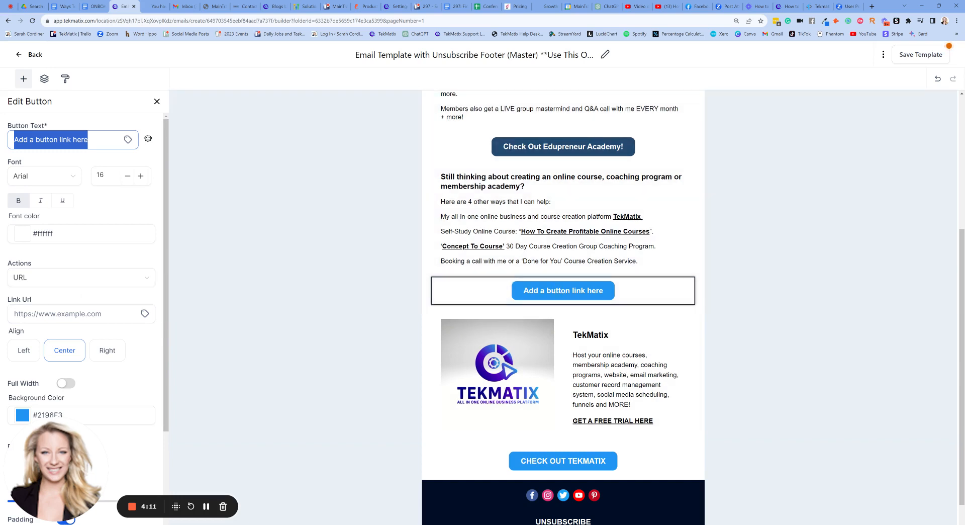
{"action": "left_click", "coordinate": [80, 314]}
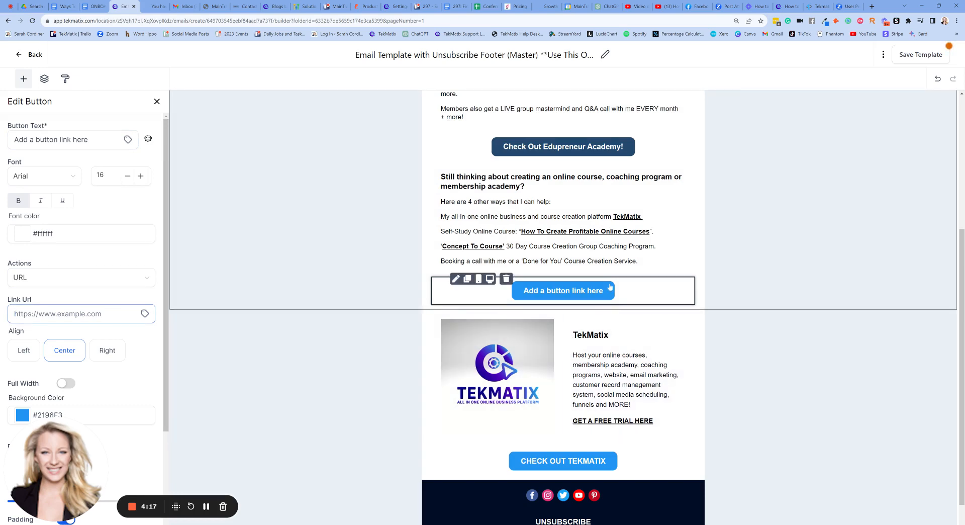
{"action": "left_click", "coordinate": [507, 279]}
{"action": "scroll", "coordinate": [562, 302], "scroll_direction": "up", "scroll_amount": 4}
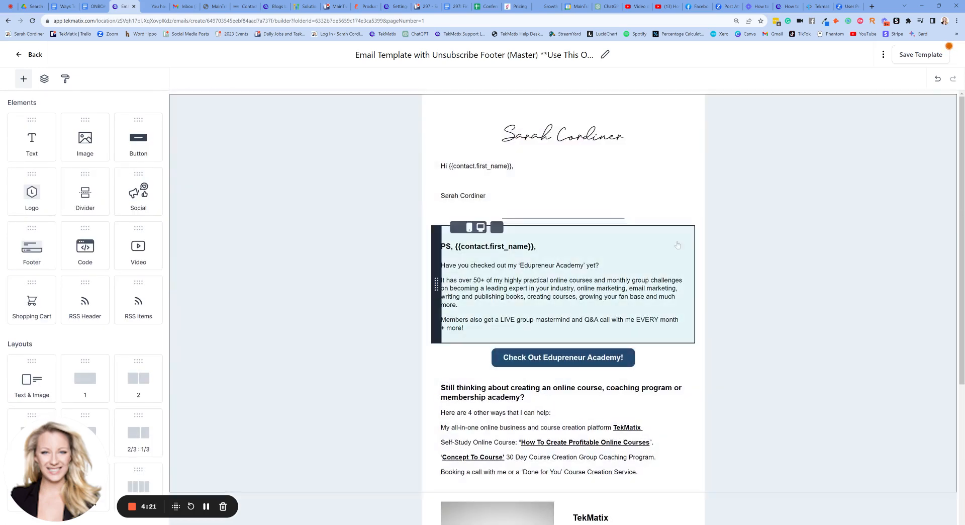
{"action": "scroll", "coordinate": [643, 453], "scroll_direction": "down", "scroll_amount": 4}
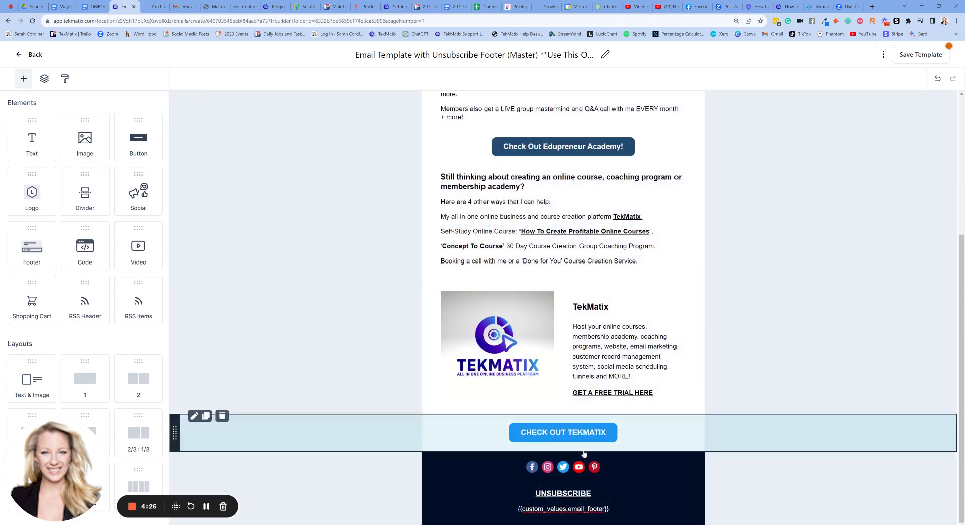
{"action": "scroll", "coordinate": [563, 302], "scroll_direction": "up", "scroll_amount": 1}
{"action": "scroll", "coordinate": [563, 291], "scroll_direction": "up", "scroll_amount": 3}
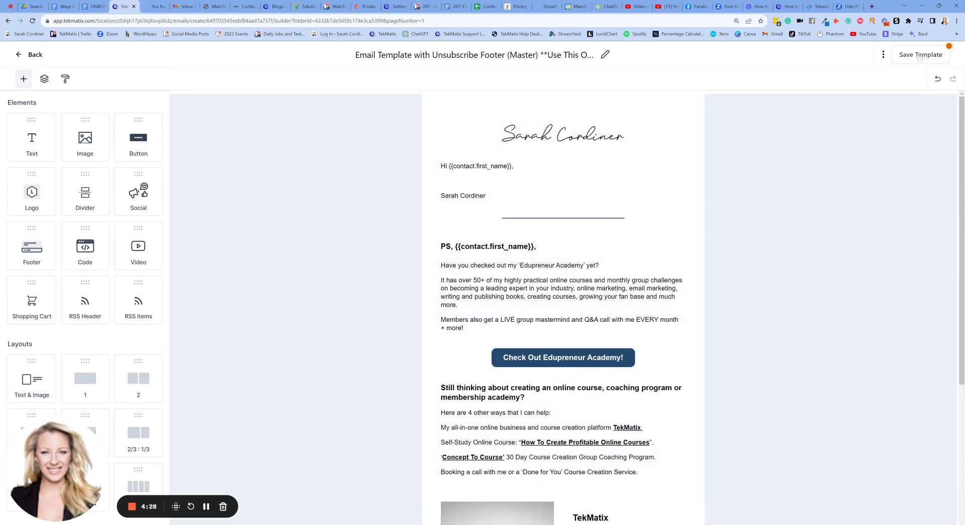
Save the master email template and return to the list of email templates
{"action": "left_click", "coordinate": [919, 56]}
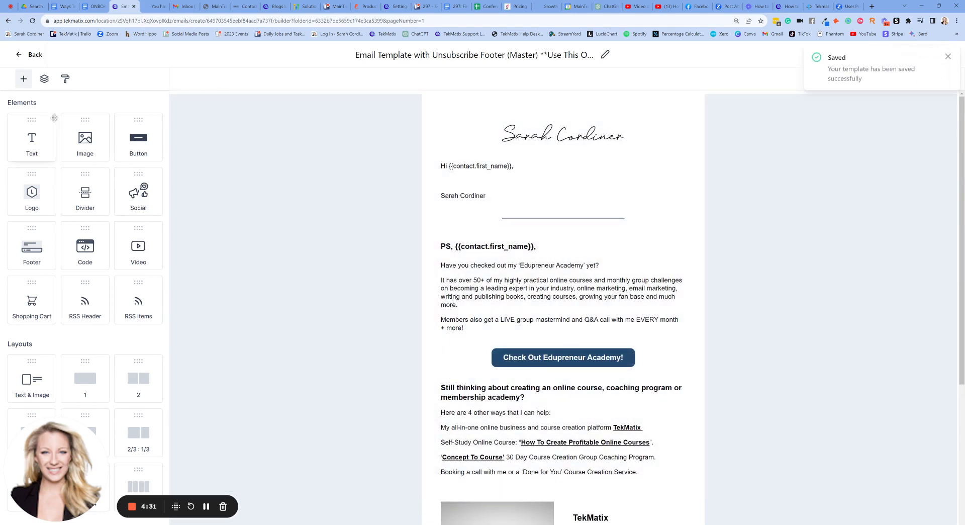
{"action": "left_click", "coordinate": [15, 57]}
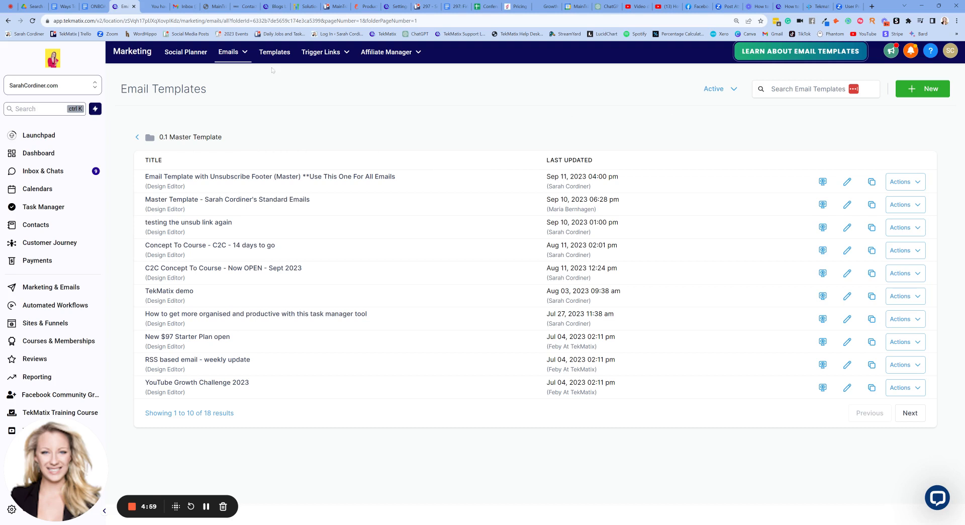
{"action": "left_click", "coordinate": [240, 52]}
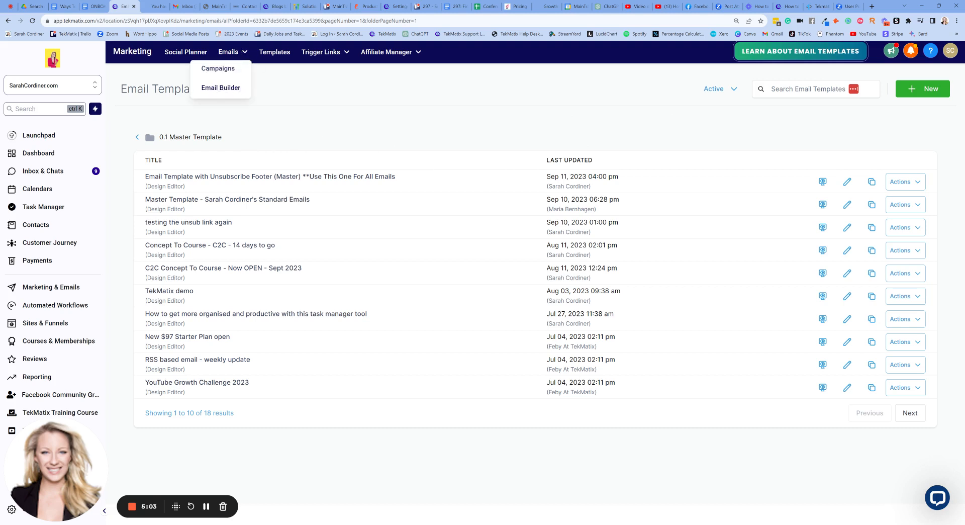
Search the templates for "master" and clone the unsubscribe-footer master template under the name "Reactivation email - one big question"
{"action": "left_click", "coordinate": [815, 89]}
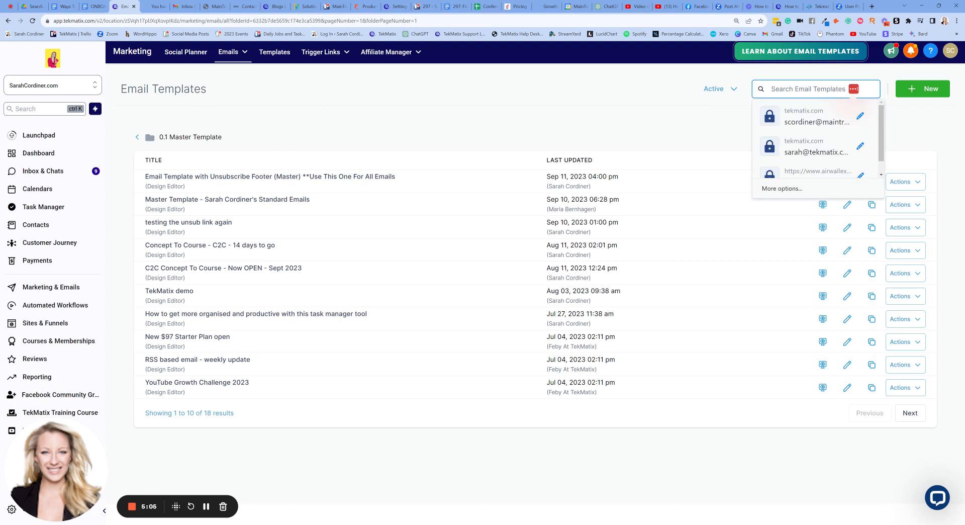
{"action": "type", "text": "master"}
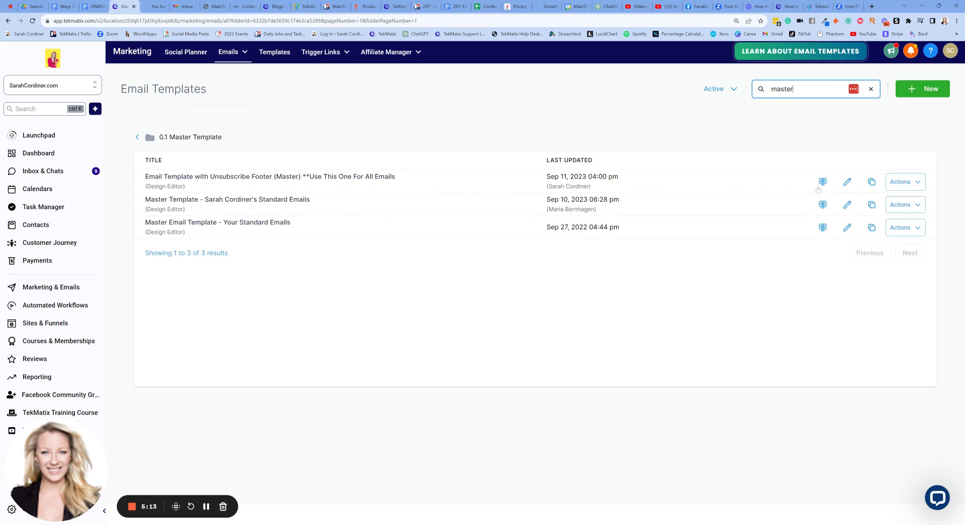
{"action": "left_click", "coordinate": [872, 183]}
{"action": "left_click", "coordinate": [568, 197]}
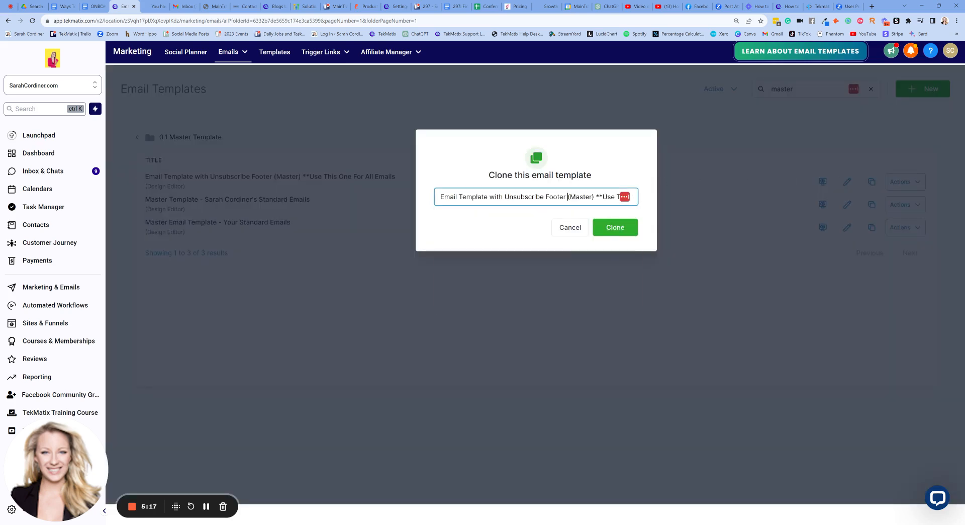
{"action": "key", "text": "ctrl+a"}
{"action": "key", "text": "BackSpace"}
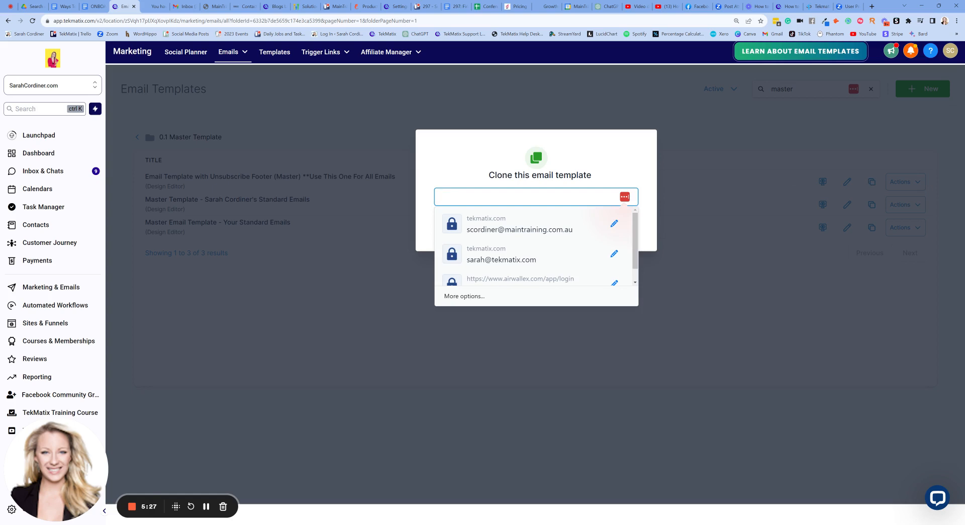
{"action": "type", "text": "Reactivation email"}
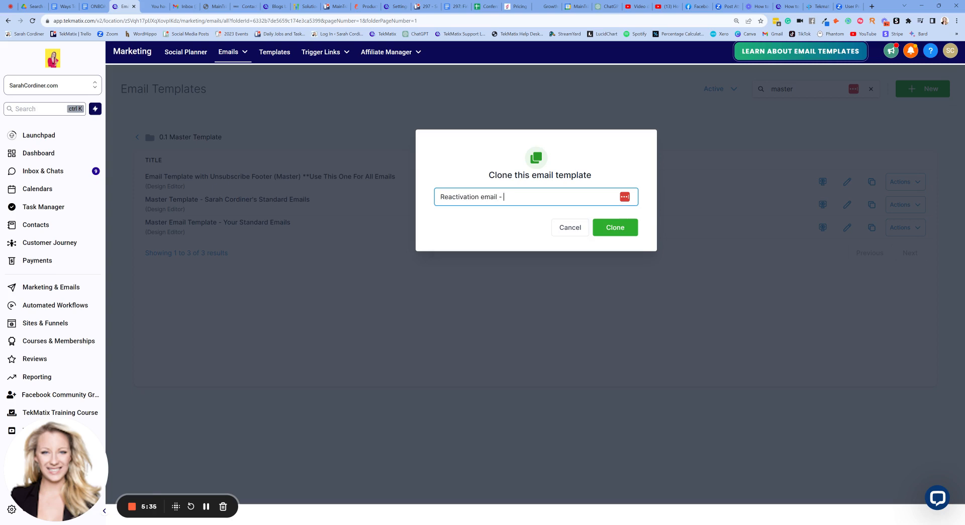
{"action": "type", "text": " - one big question"}
{"action": "left_click", "coordinate": [629, 230]}
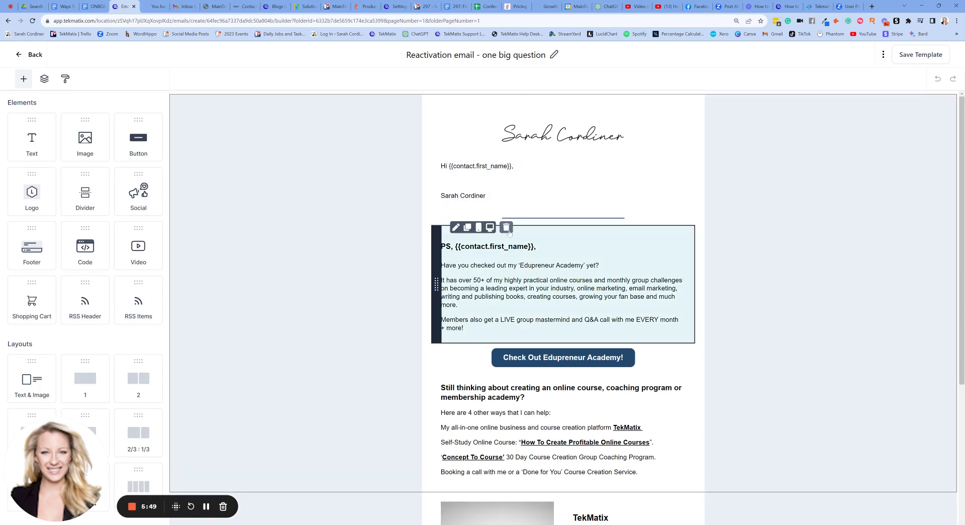
Delete the PS text block, the Edupreneur Academy button and the list of other ways to help from the cloned template
{"action": "left_click", "coordinate": [506, 228]}
{"action": "left_click", "coordinate": [506, 228]}
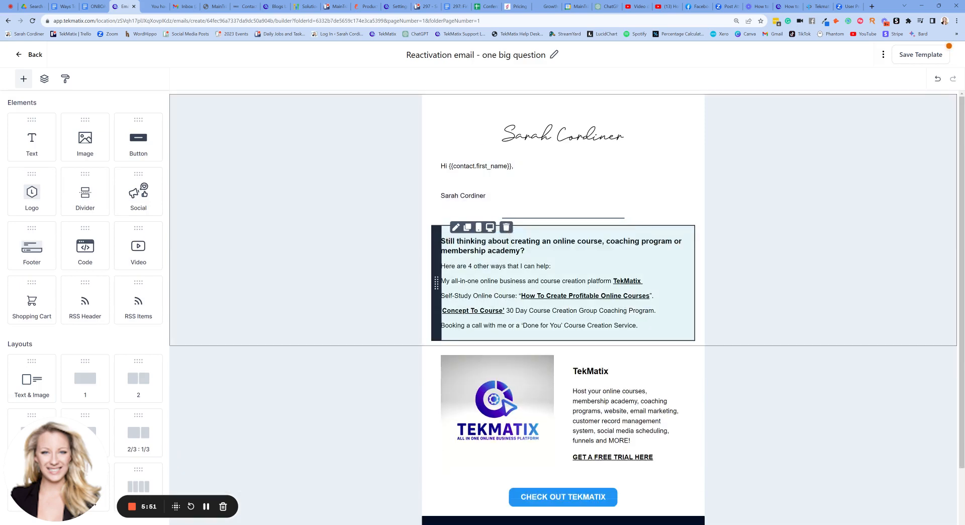
{"action": "left_click", "coordinate": [507, 241]}
{"action": "left_click", "coordinate": [507, 228]}
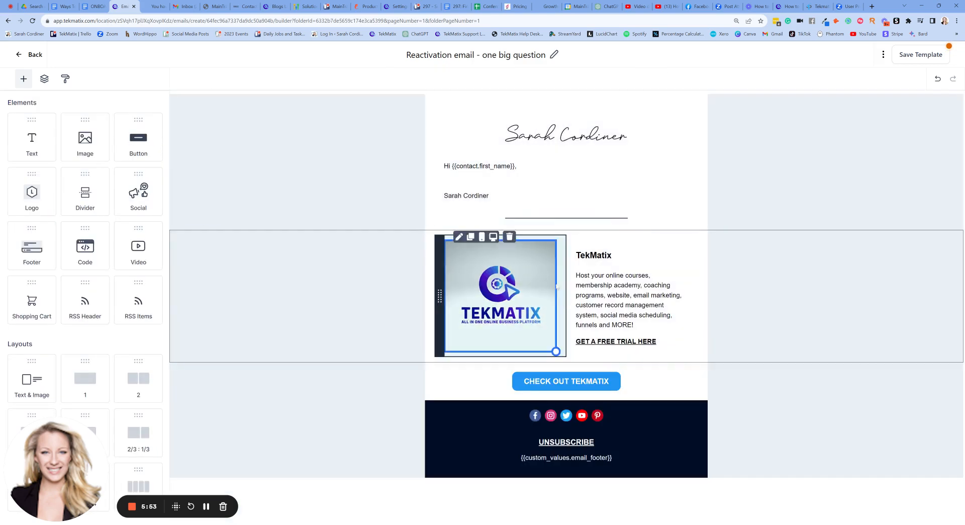
Rewrite the greeting as "Hi" with the contact's First Name custom value and a comma, followed by blank lines
{"action": "left_click", "coordinate": [503, 181]}
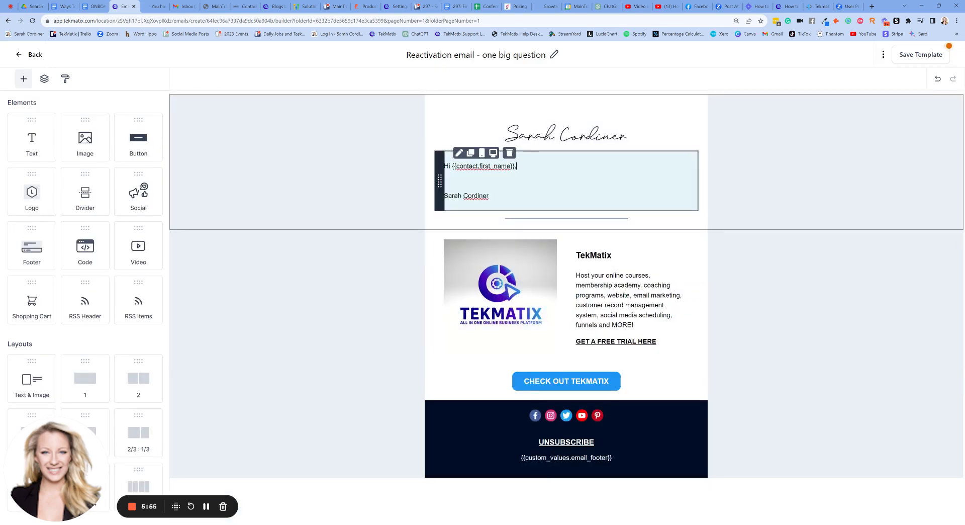
{"action": "key", "text": "Return"}
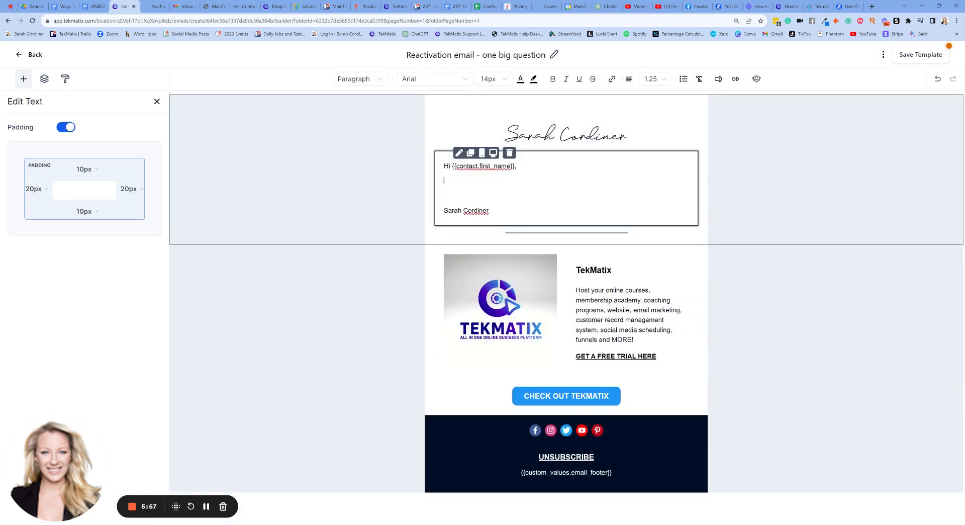
{"action": "key", "text": "shift+Home"}
{"action": "key", "text": "BackSpace"}
{"action": "type", "text": "Hi"}
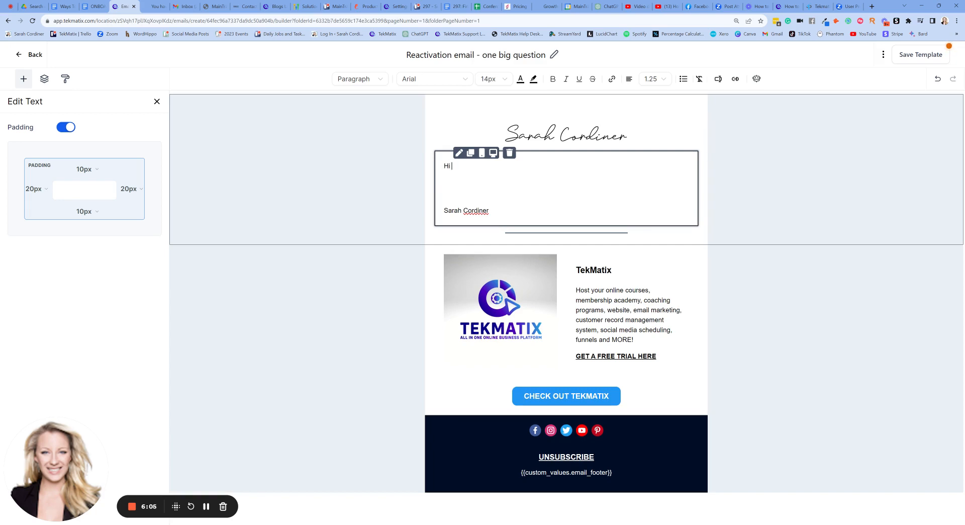
{"action": "left_click", "coordinate": [719, 79]}
{"action": "left_click", "coordinate": [708, 119]}
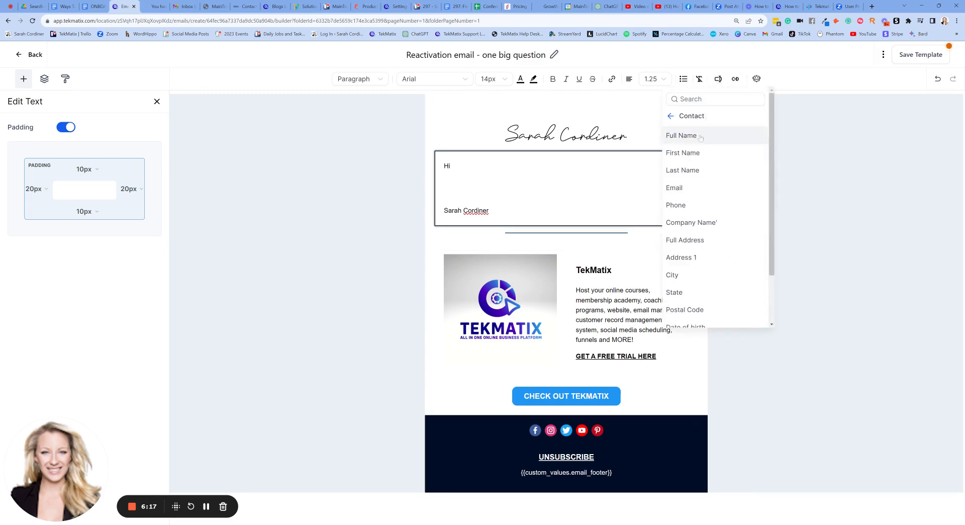
{"action": "left_click", "coordinate": [692, 153]}
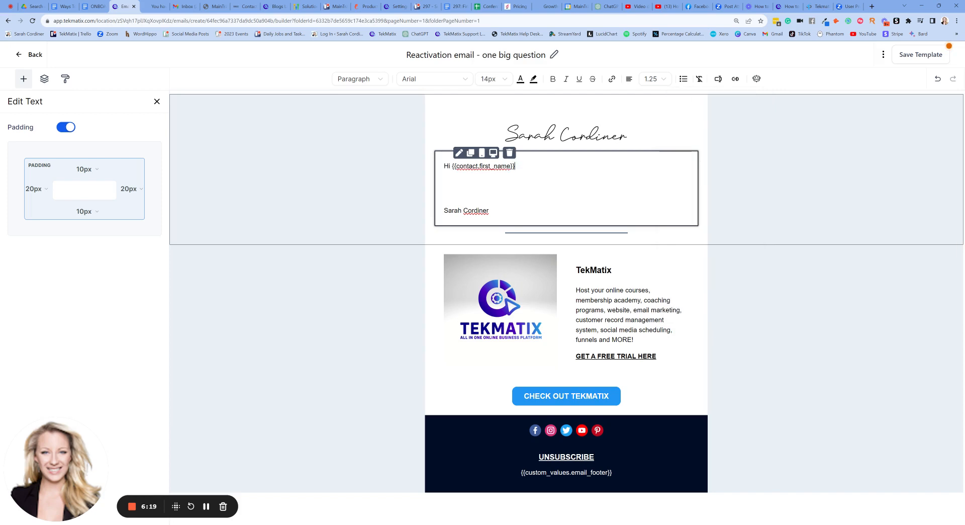
{"action": "type", "text": ","}
{"action": "key", "text": "Return"}
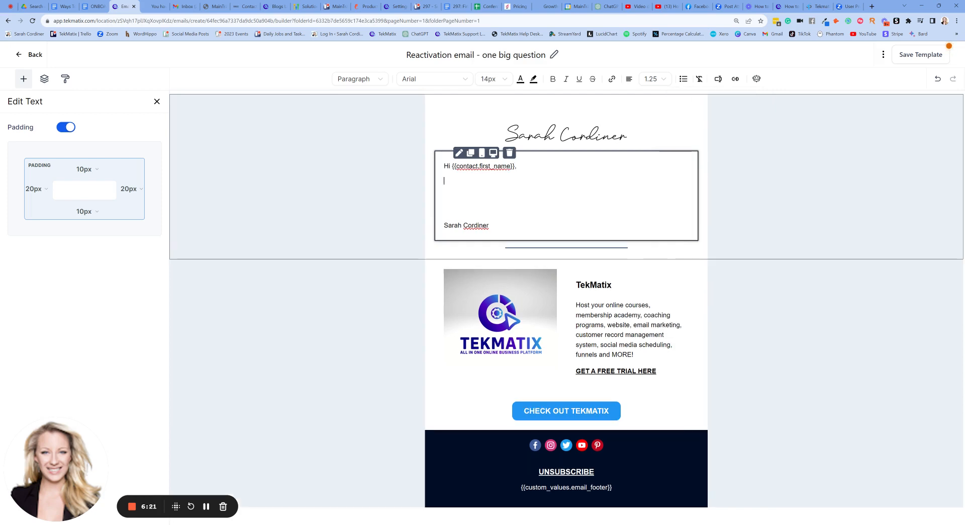
{"action": "key", "text": "Return"}
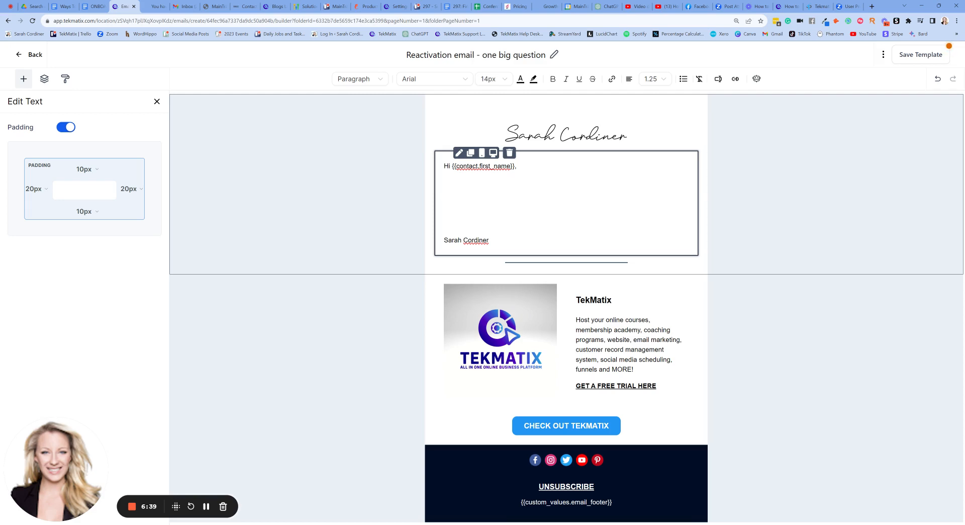
Write "What is your biggest question about creating an online course right now?" as the email body below the greeting
{"action": "type", "text": "What is your biggest question baout..."}
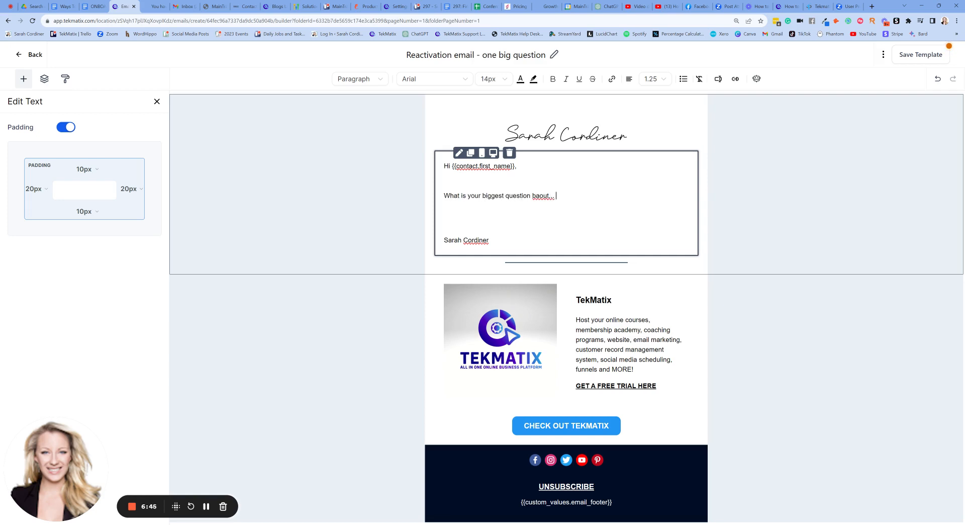
{"action": "key", "text": "BackSpace"}
{"action": "key", "text": "BackSpace"}
{"action": "key", "text": "BackSpace"}
{"action": "key", "text": "BackSpace"}
{"action": "key", "text": "BackSpace"}
{"action": "key", "text": "BackSpace"}
{"action": "key", "text": "BackSpace"}
{"action": "key", "text": "BackSpace"}
{"action": "key", "text": "BackSpace"}
{"action": "type", "text": "about crea"}
{"action": "type", "text": "ting an online course right now?"}
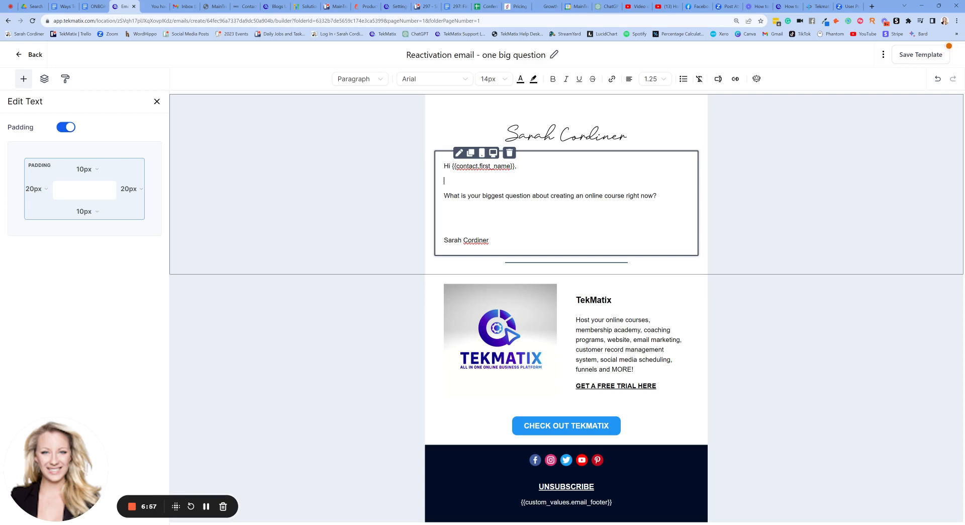
{"action": "key", "text": "Return"}
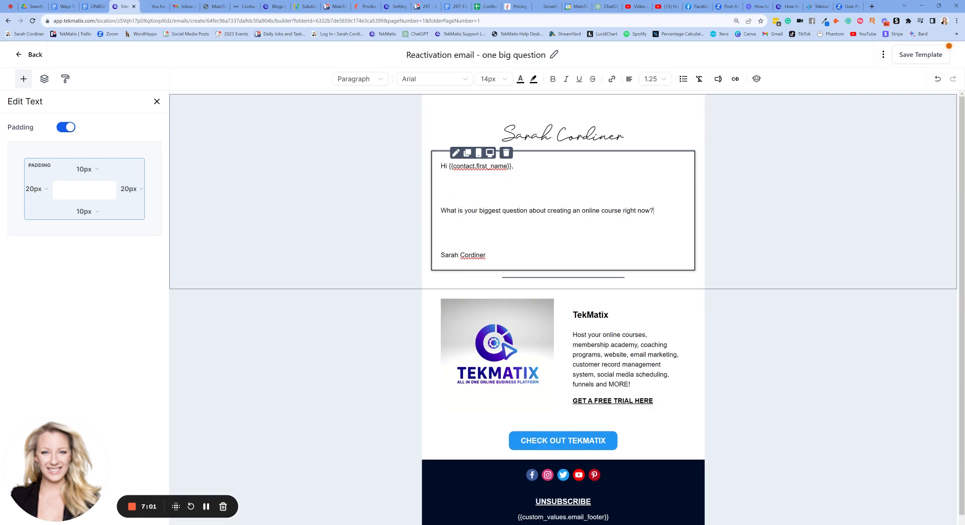
Replace the body question with "Do you still need help with.... creating an online course?"
{"action": "left_click_drag", "start_coordinate": [654, 211], "coordinate": [440, 211]}
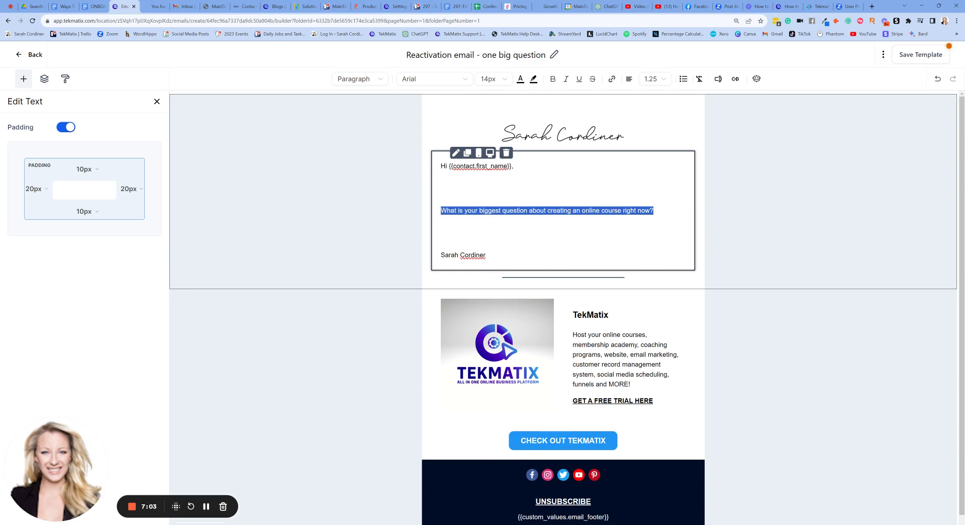
{"action": "key", "text": "BackSpace"}
{"action": "key", "text": "BackSpace"}
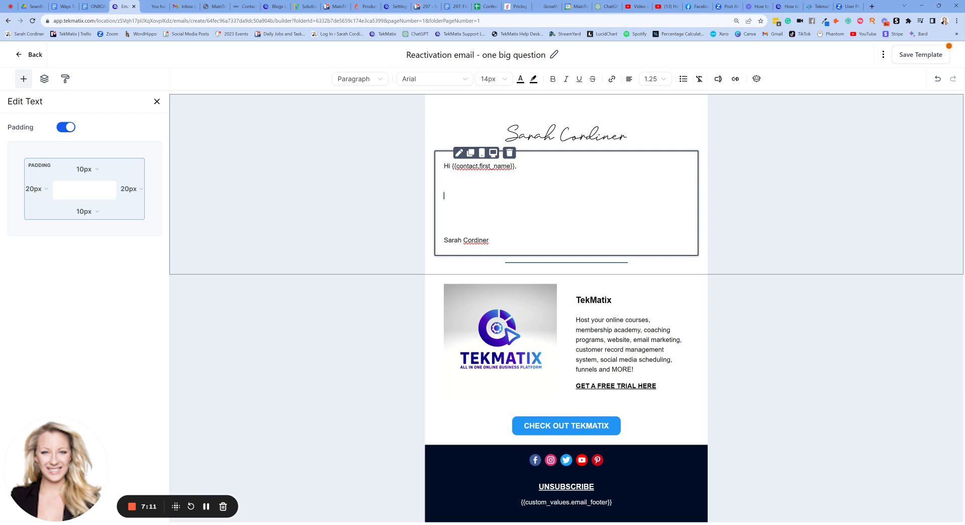
{"action": "type", "text": "Do you still need help with.... creationg an "}
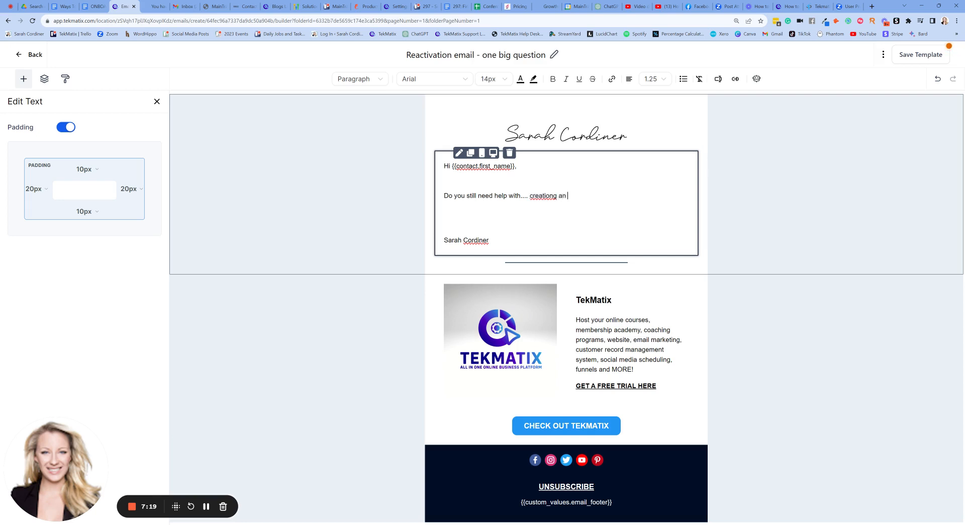
{"action": "type", "text": "online course?"}
{"action": "key", "text": "BackSpace"}
Replace the body question with "Are you still looking to create an online course?"
{"action": "key", "text": "shift+Home"}
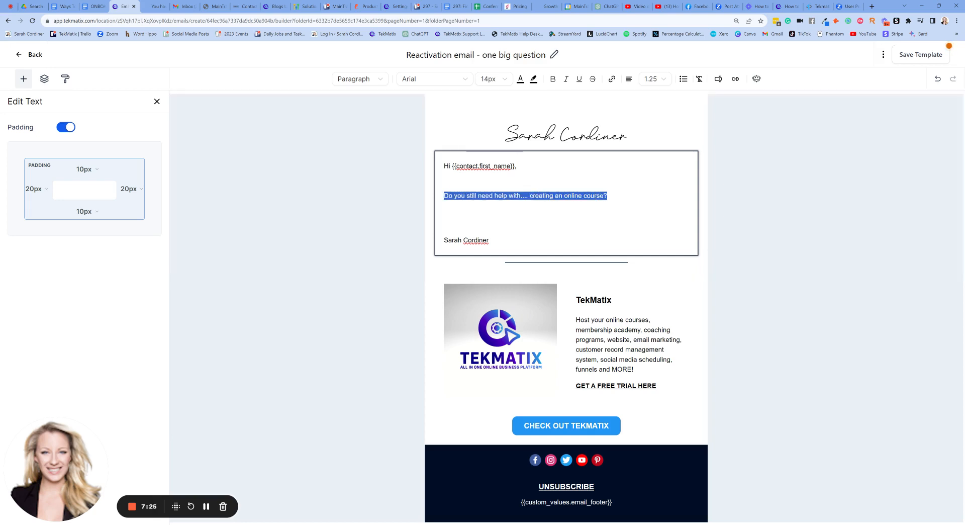
{"action": "key", "text": "BackSpace"}
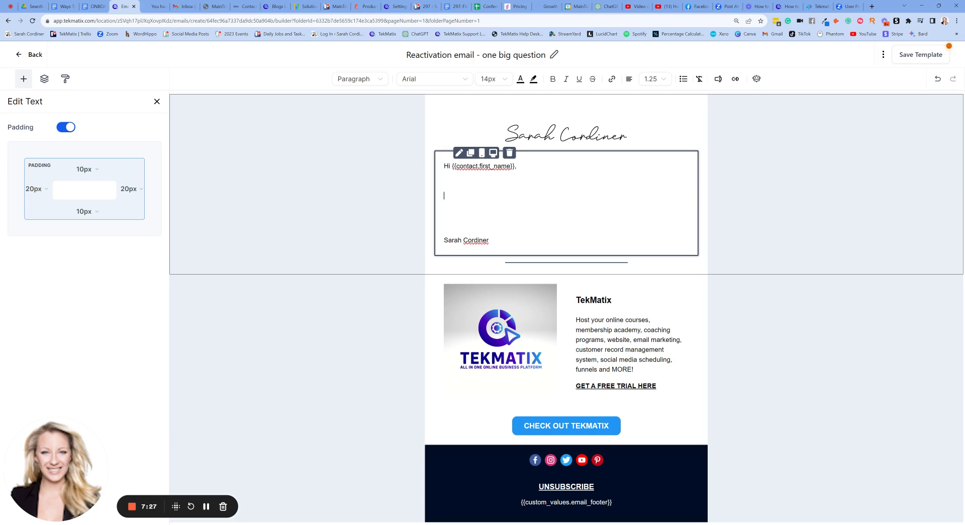
{"action": "type", "text": "Are you still looking to create an online cou"}
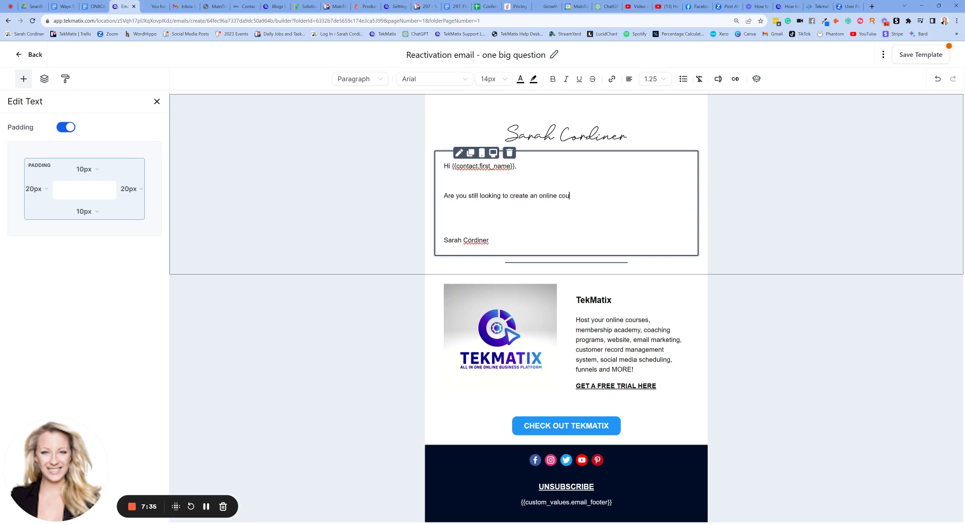
{"action": "type", "text": "rse?"}
Add the line "Book a free call with me here to discuss it further:" below the question
{"action": "key", "text": "Return"}
{"action": "type", "text": "B"}
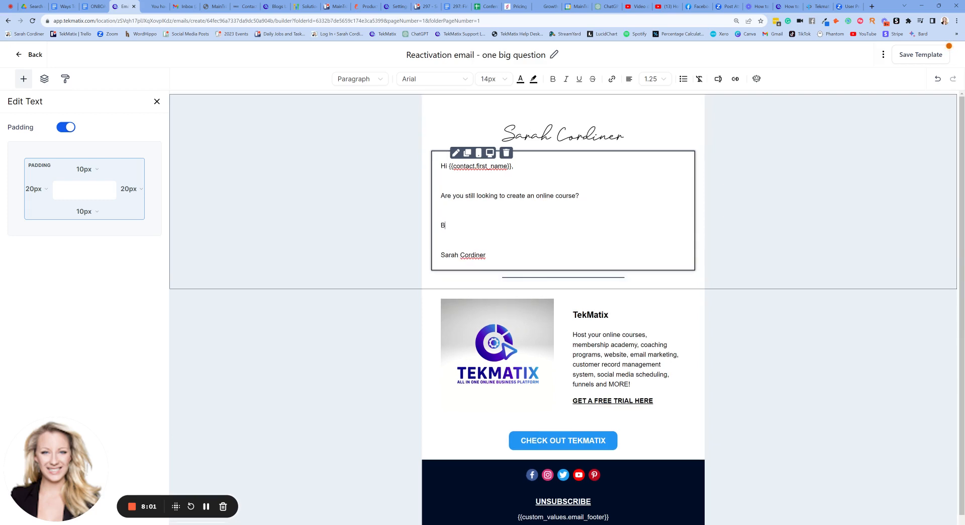
{"action": "type", "text": "ook a free call with me here"}
{"action": "type", "text": "to discuss it further:"}
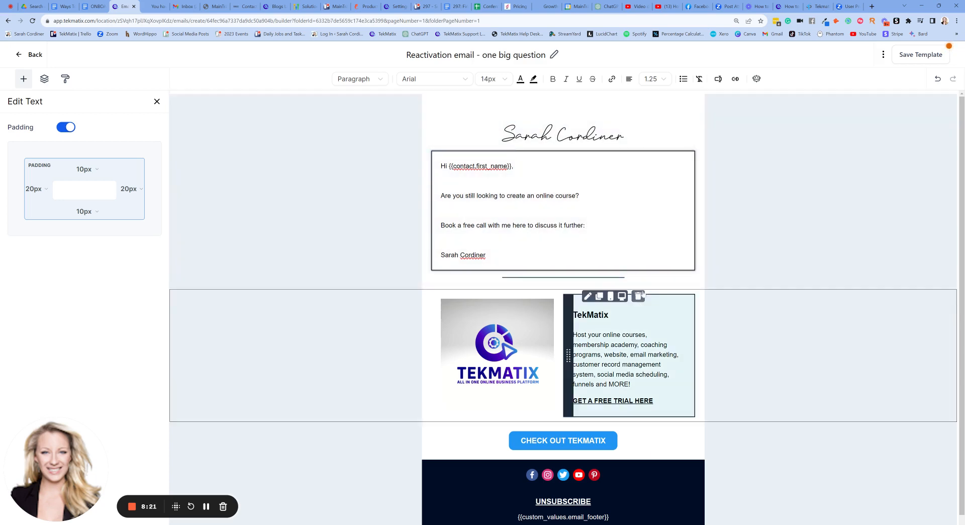
Save the reactivation email template and return to the list of email templates
{"action": "left_click", "coordinate": [925, 56]}
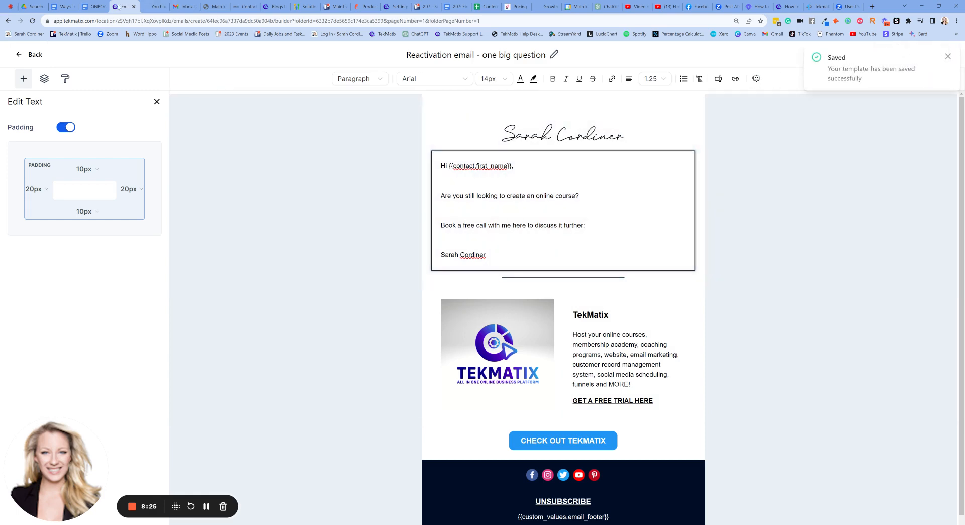
{"action": "left_click", "coordinate": [20, 55]}
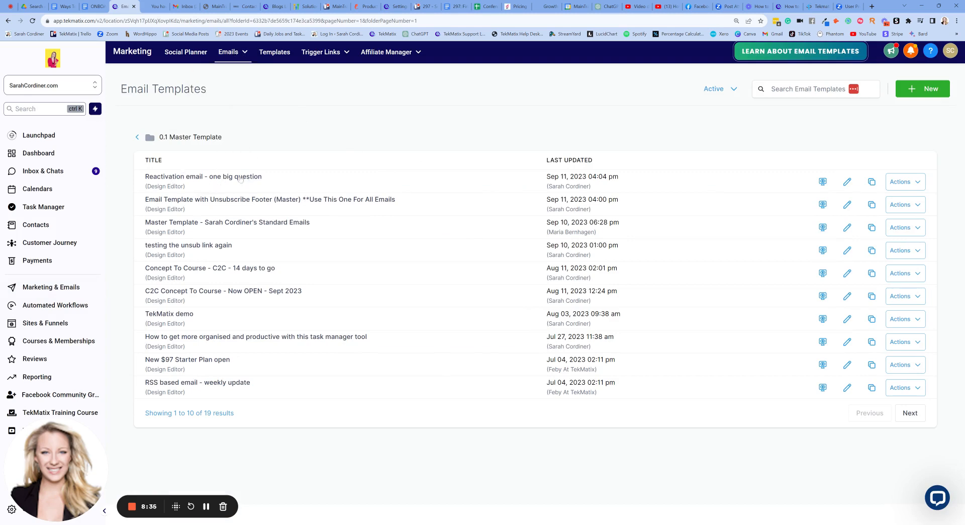
Create a new email campaign from the "Reactivation email - one big question" template, searching the templates for "big"
{"action": "mouse_move", "coordinate": [232, 52]}
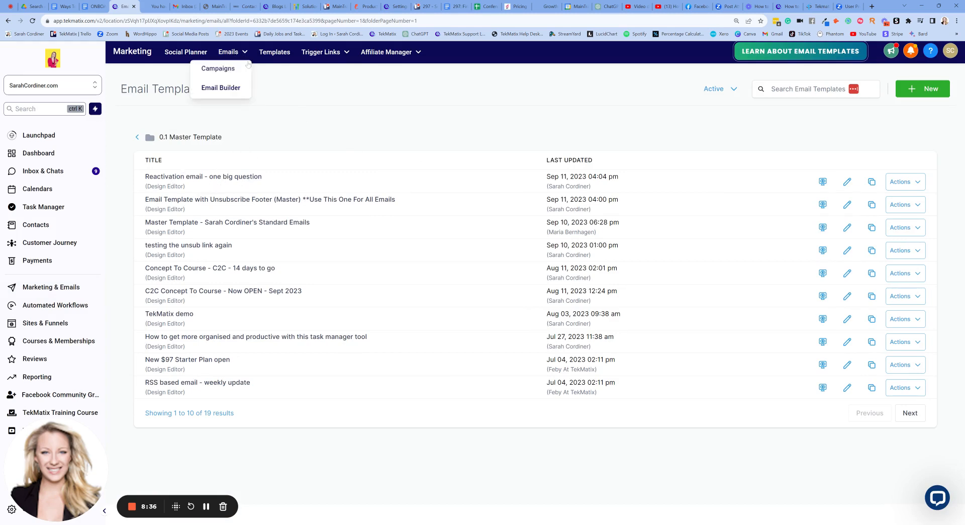
{"action": "left_click", "coordinate": [218, 70]}
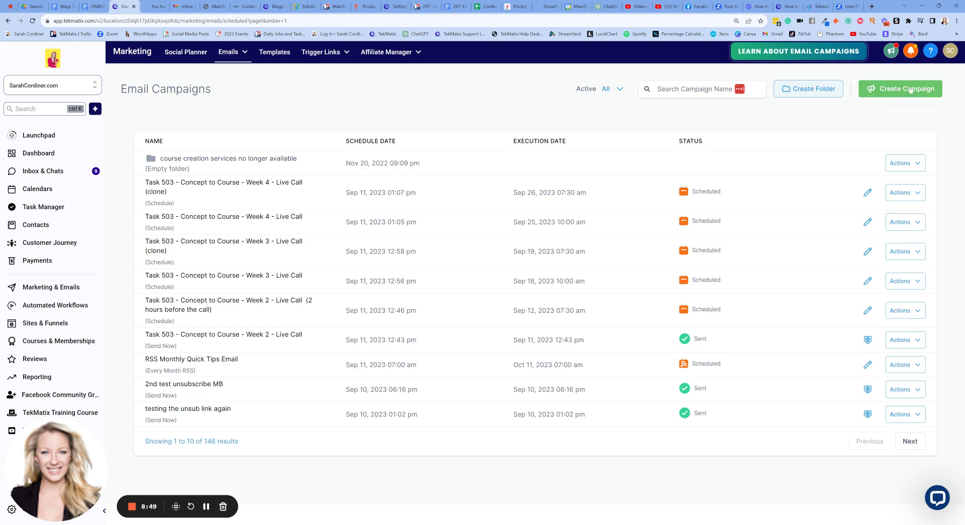
{"action": "left_click", "coordinate": [893, 93]}
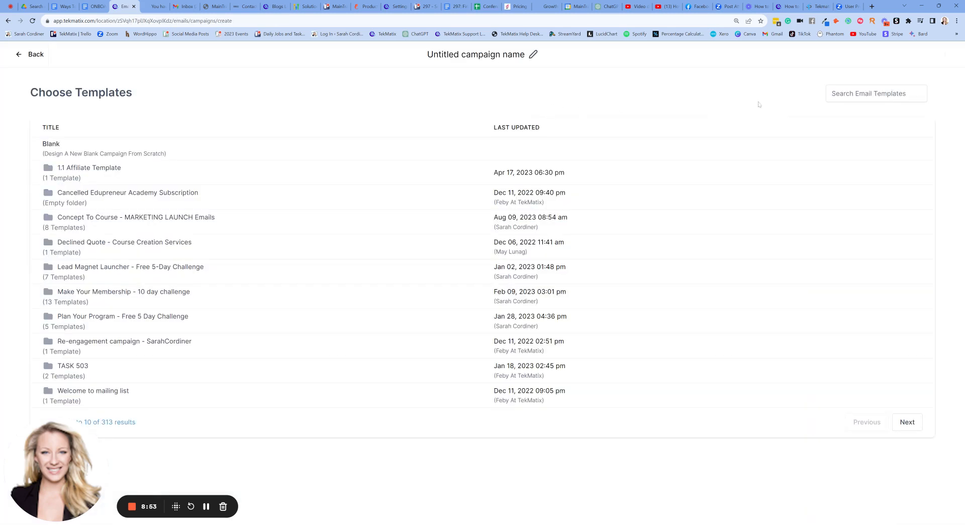
{"action": "left_click", "coordinate": [868, 93]}
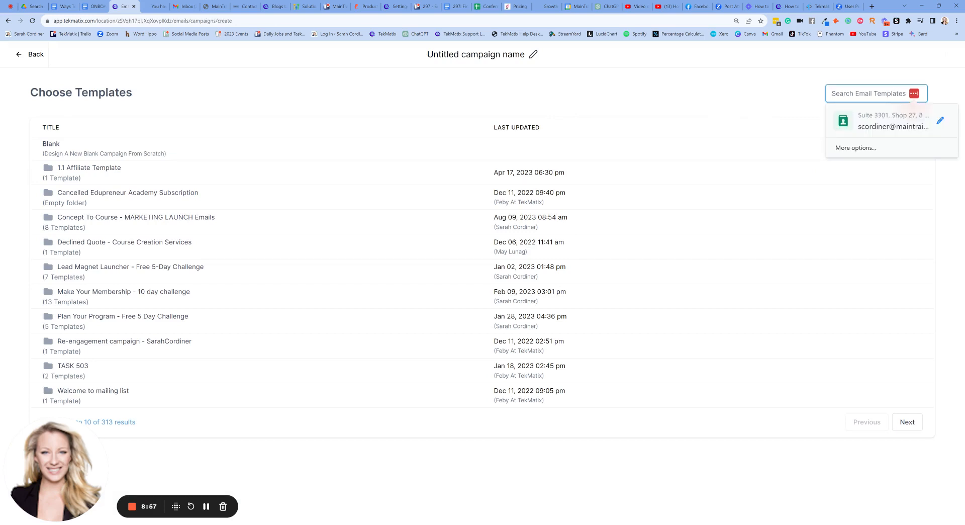
{"action": "type", "text": "big"}
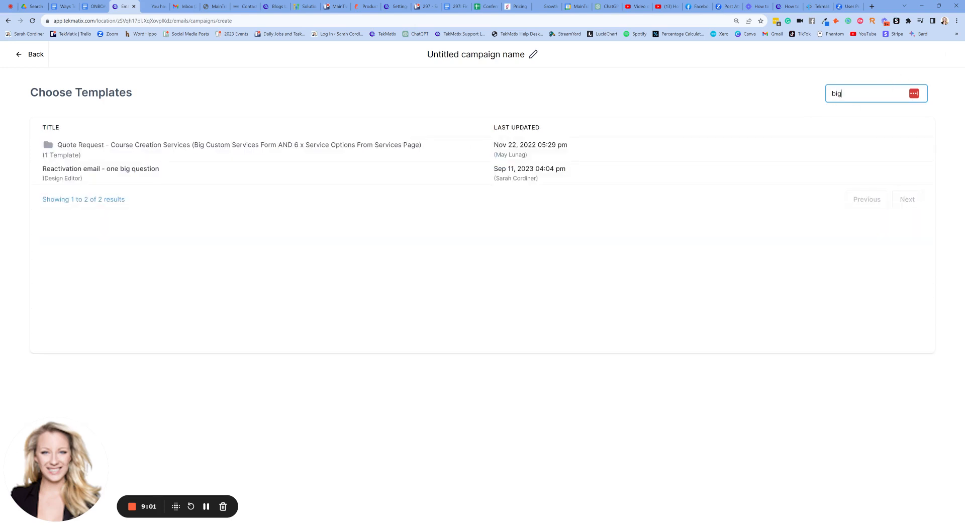
{"action": "mouse_move", "coordinate": [91, 176]}
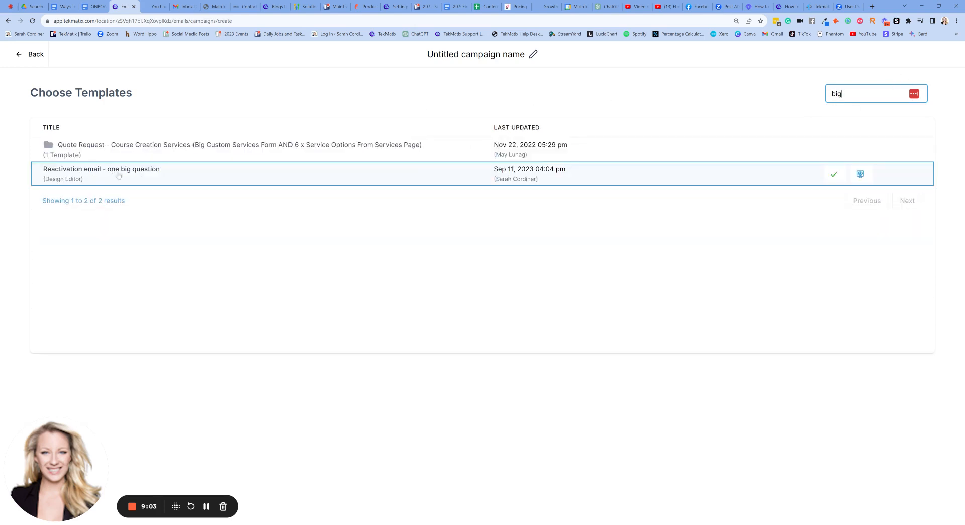
{"action": "left_click", "coordinate": [835, 176]}
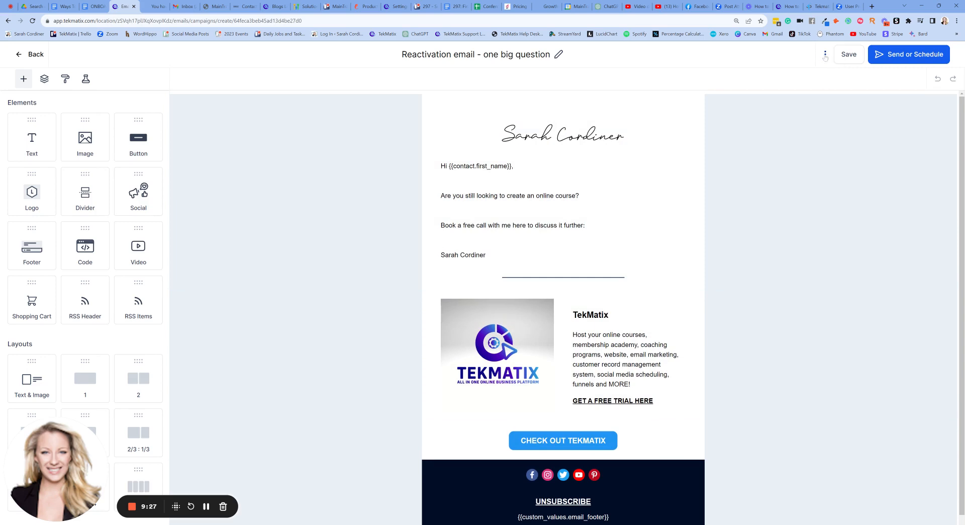
View the test email form for the reactivation campaign and close it without sending
{"action": "left_click", "coordinate": [825, 55]}
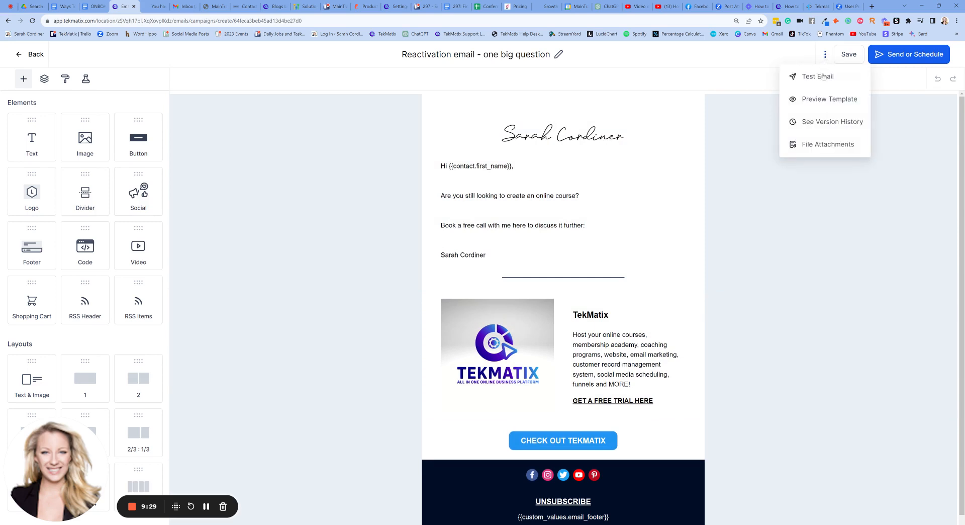
{"action": "left_click", "coordinate": [819, 76]}
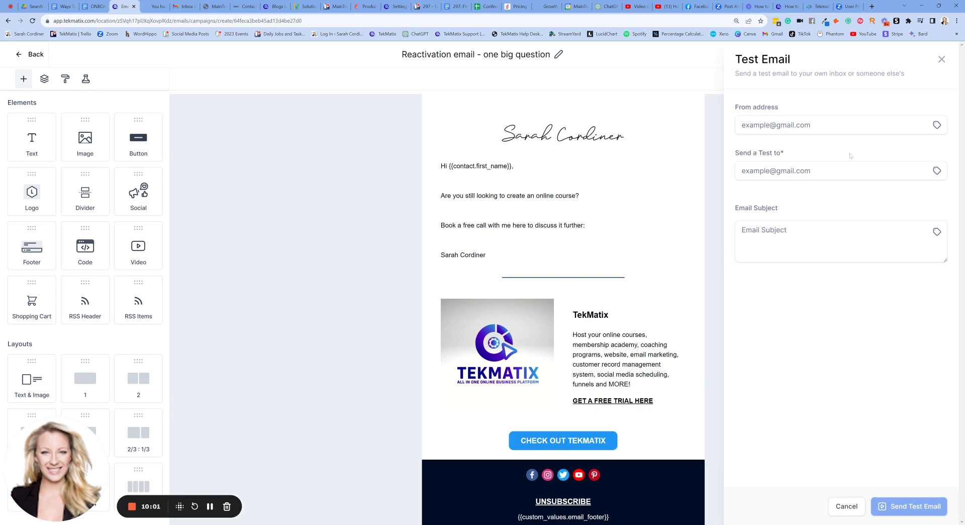
{"action": "left_click", "coordinate": [941, 59]}
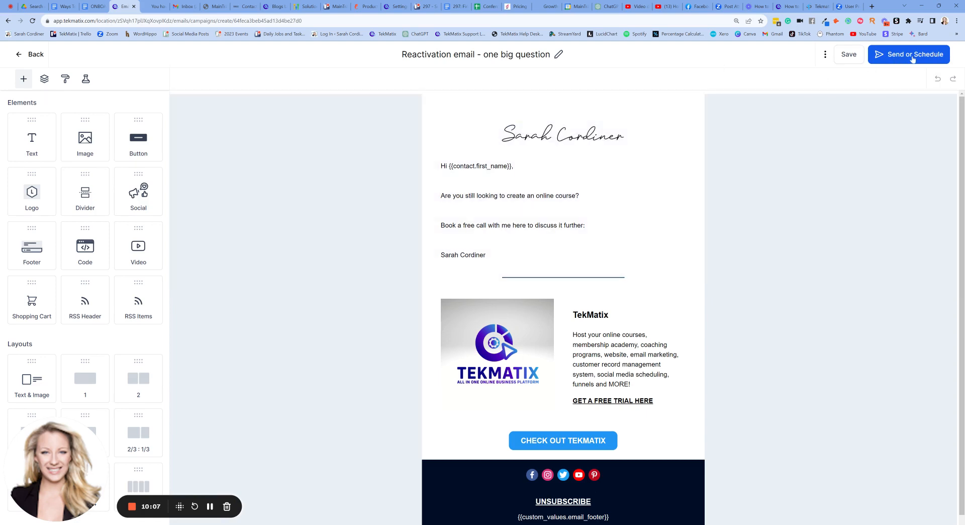
Set the campaign to be sent on a schedule on 2023-09-20 at 10:00 AM
{"action": "left_click", "coordinate": [913, 59]}
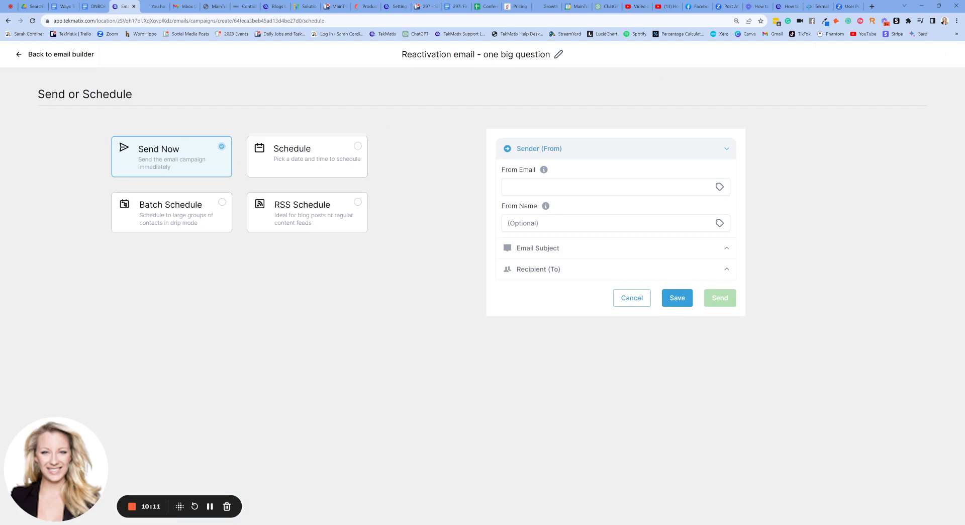
{"action": "left_click", "coordinate": [300, 160]}
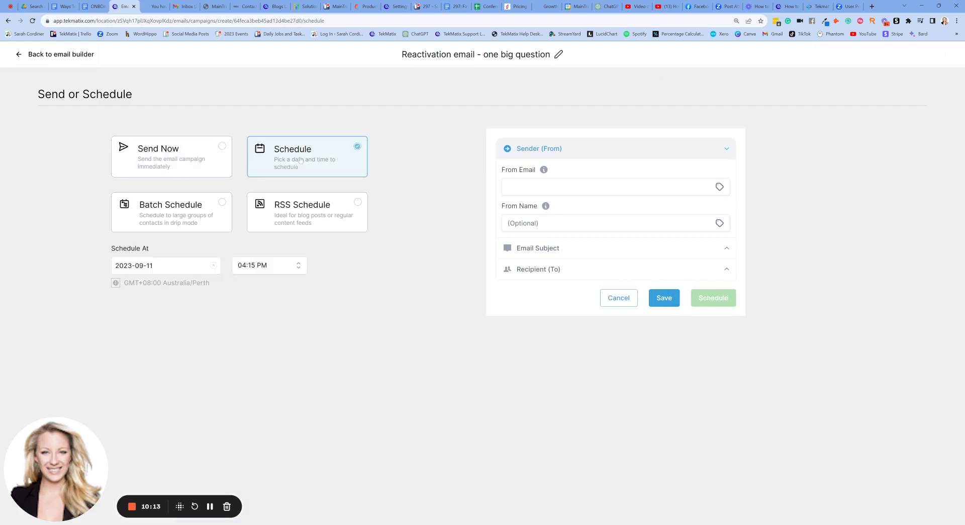
{"action": "left_click", "coordinate": [179, 263]}
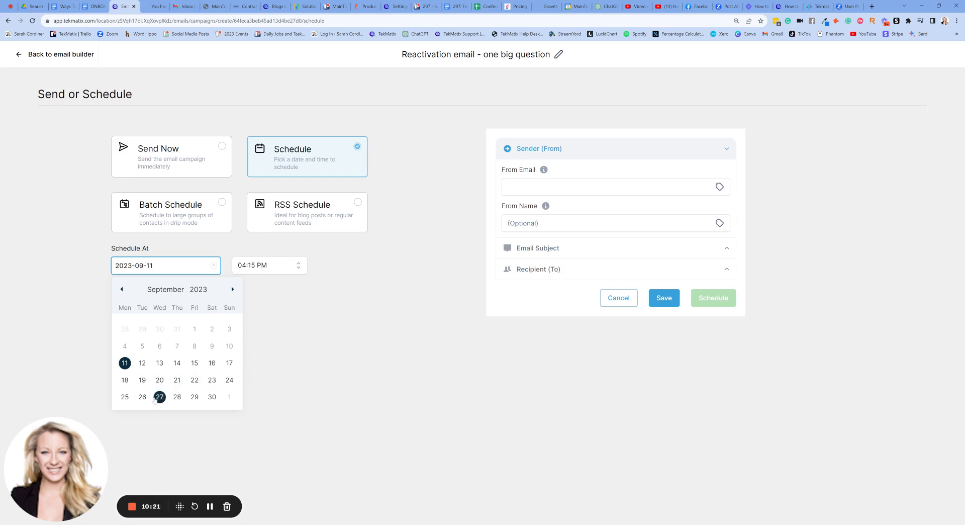
{"action": "left_click", "coordinate": [160, 380]}
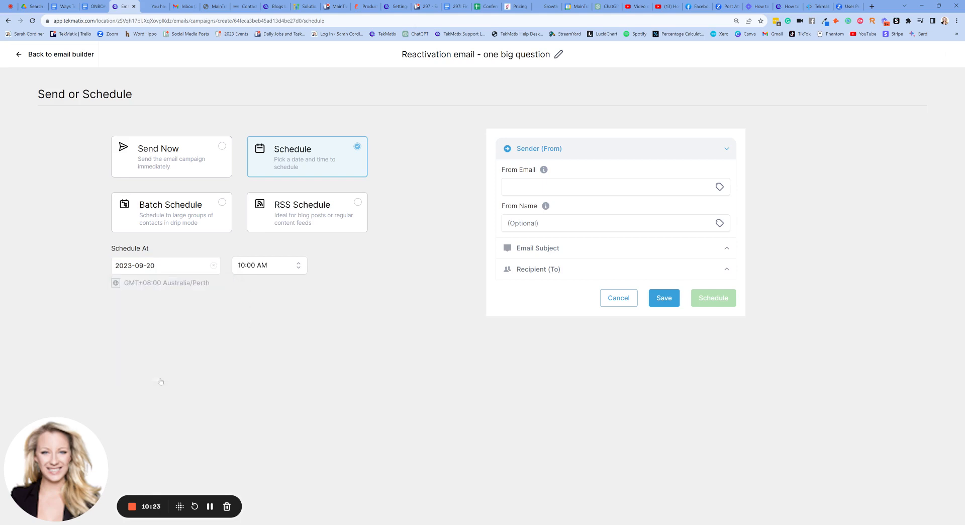
{"action": "left_click", "coordinate": [298, 266]}
{"action": "left_click", "coordinate": [380, 296]}
Check the time zone given for the scheduled send time
{"action": "left_click_drag", "start_coordinate": [213, 284], "coordinate": [116, 283]}
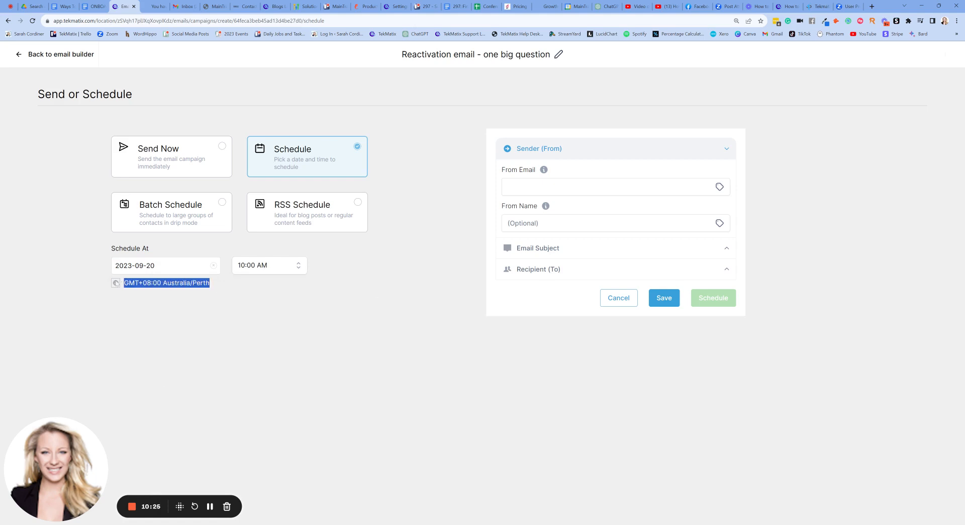
{"action": "left_click", "coordinate": [159, 303]}
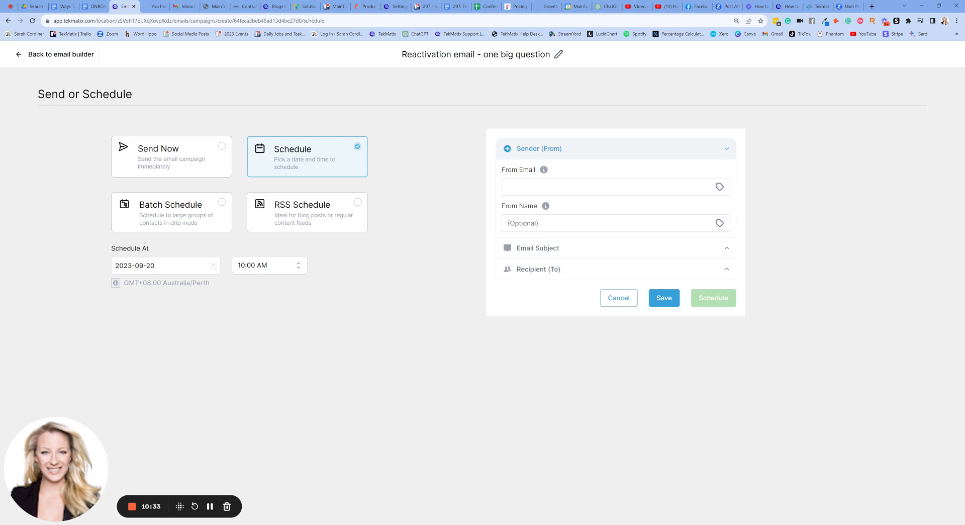
{"action": "left_click_drag", "start_coordinate": [211, 283], "coordinate": [123, 285]}
{"action": "left_click", "coordinate": [188, 332]}
Review the campaign's sender, email subject and recipient settings, and return to the list of email campaigns without saving
{"action": "left_click", "coordinate": [543, 187]}
{"action": "left_click", "coordinate": [545, 223]}
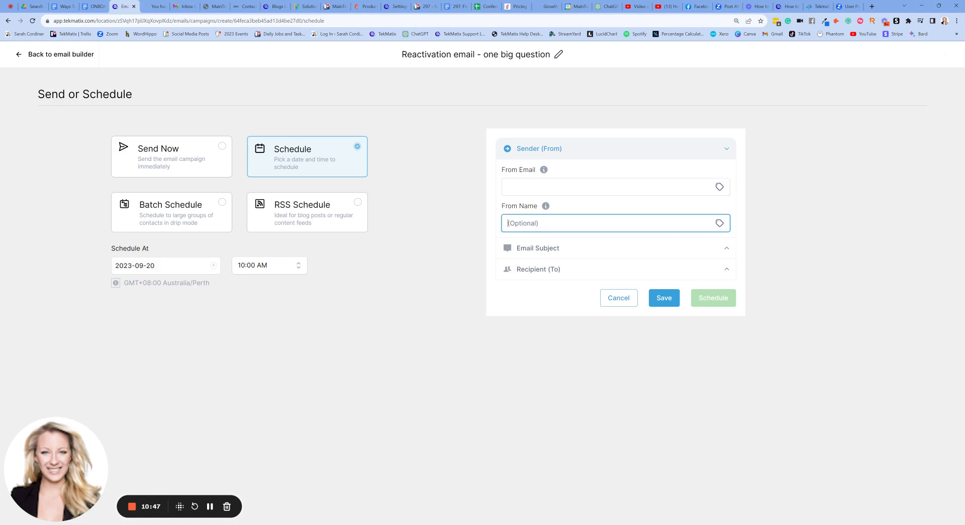
{"action": "left_click", "coordinate": [548, 248]}
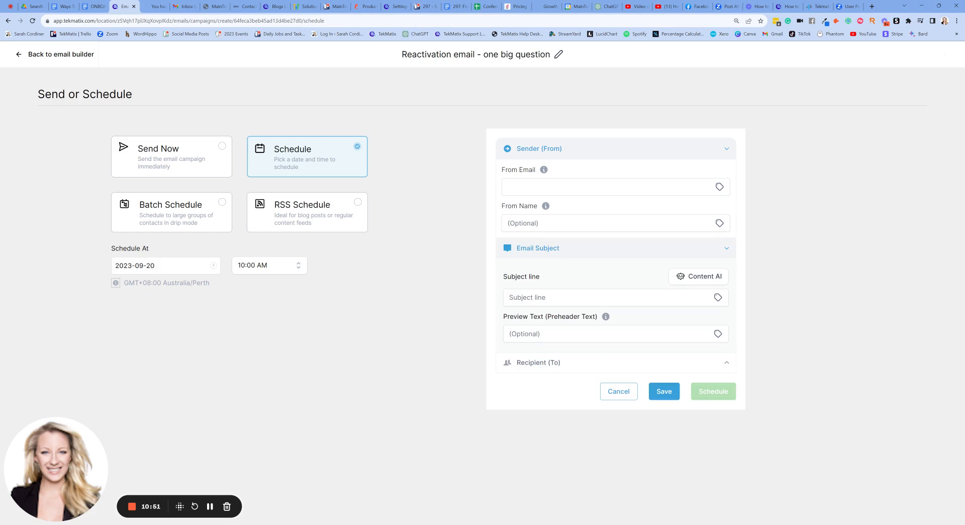
{"action": "left_click", "coordinate": [548, 298]}
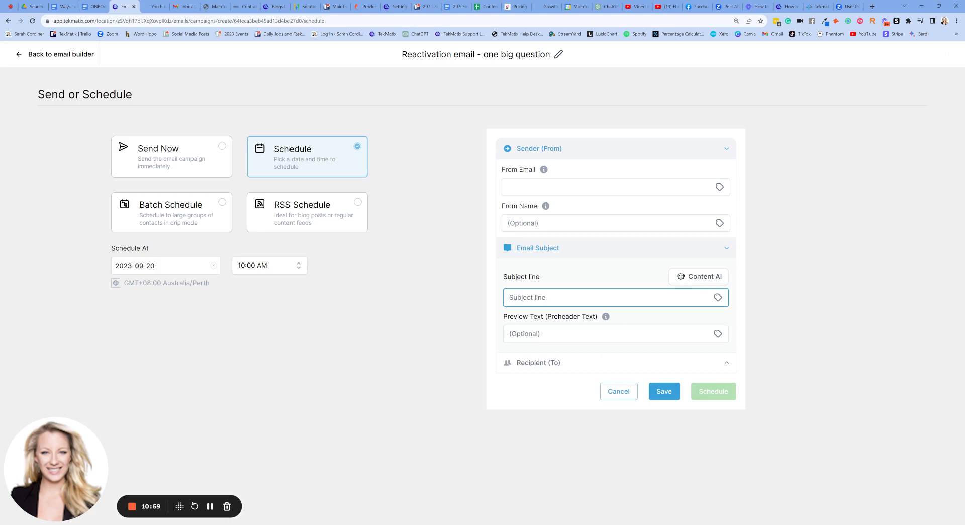
{"action": "left_click", "coordinate": [713, 366]}
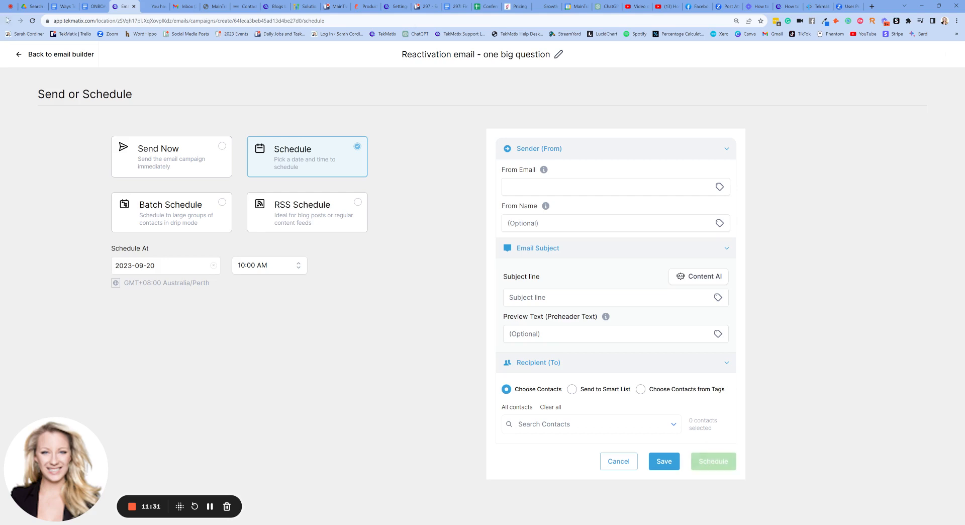
{"action": "left_click", "coordinate": [20, 56]}
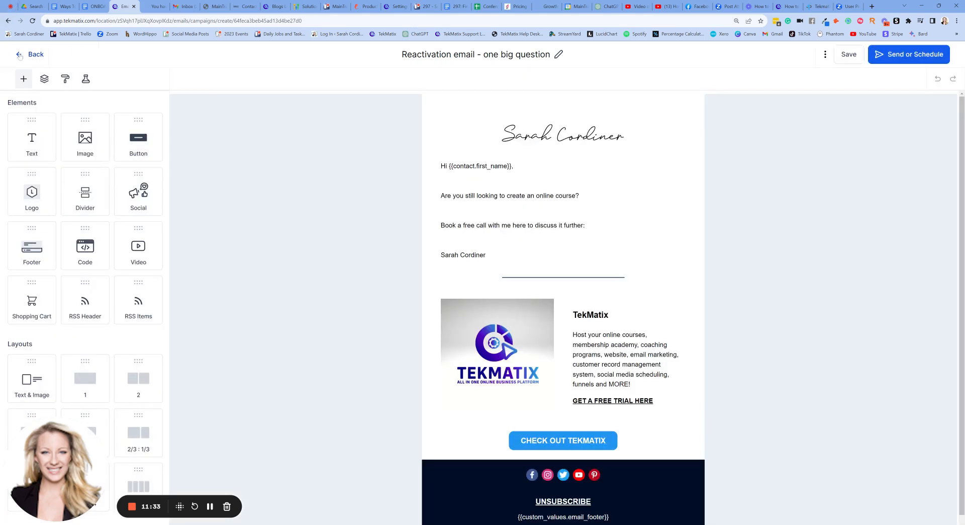
{"action": "left_click", "coordinate": [20, 56]}
Review the actions available for the sent "Task 503 - Concept to Course - Week 2 - Live Call" campaign, including its statistics option
{"action": "mouse_move", "coordinate": [228, 52]}
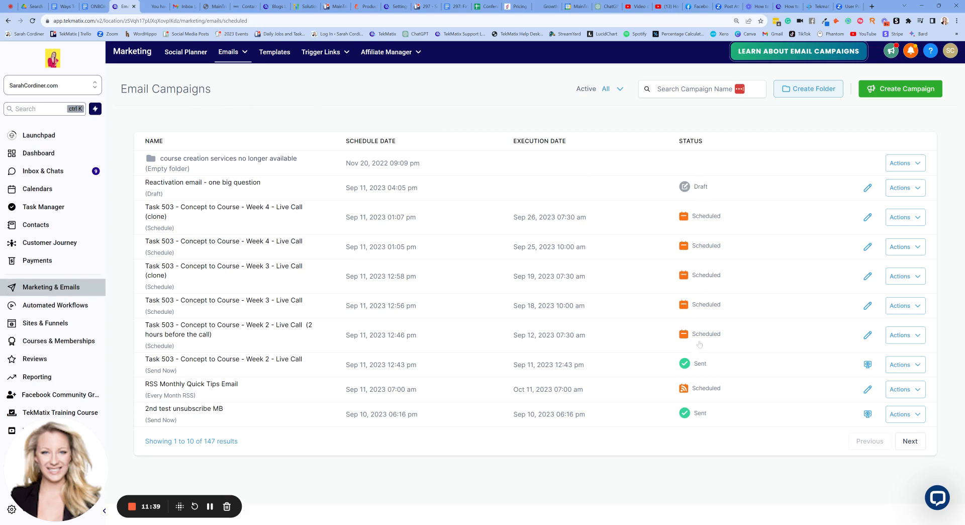
{"action": "left_click", "coordinate": [920, 368]}
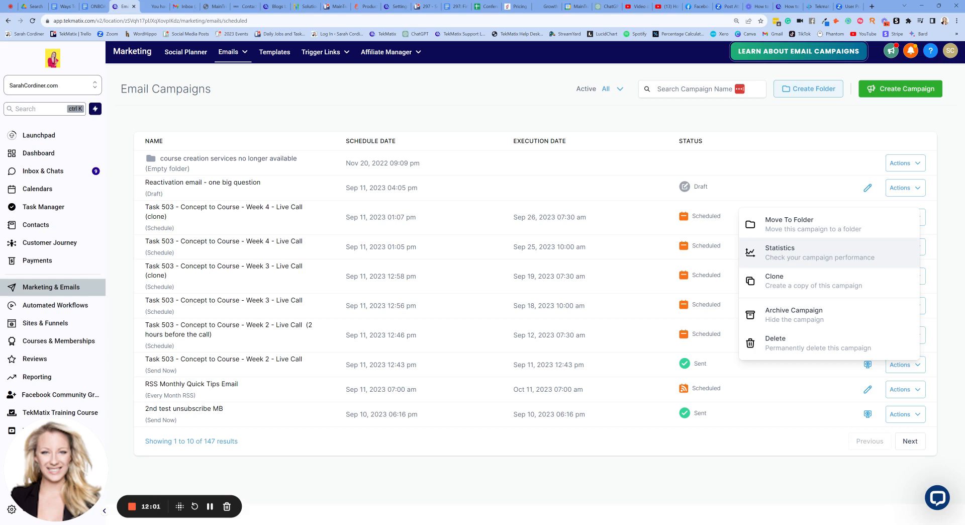
{"action": "left_click", "coordinate": [759, 127]}
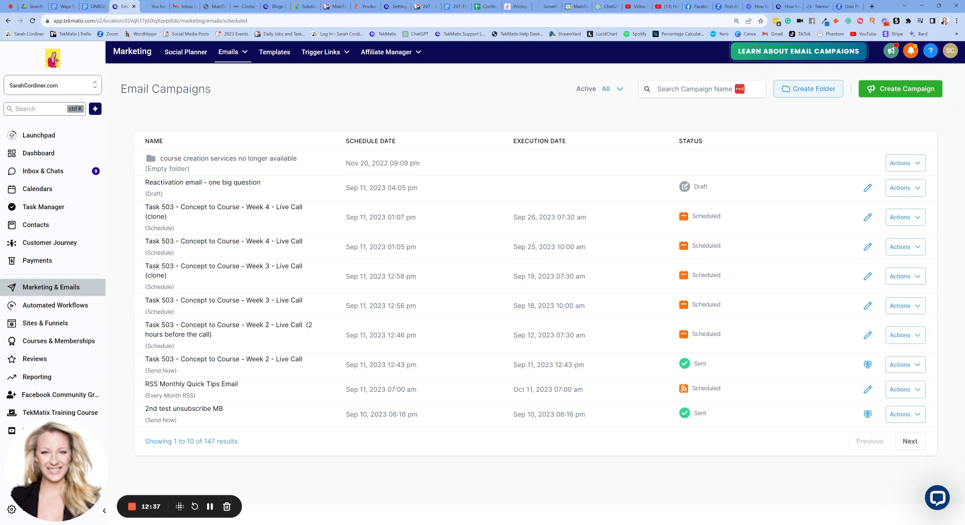
Switch to the TekMatix Help Blog article "How to Create and Edit Calendars" and reload its address
{"action": "left_click", "coordinate": [785, 7]}
{"action": "scroll", "coordinate": [652, 113], "scroll_direction": "up", "scroll_amount": 15}
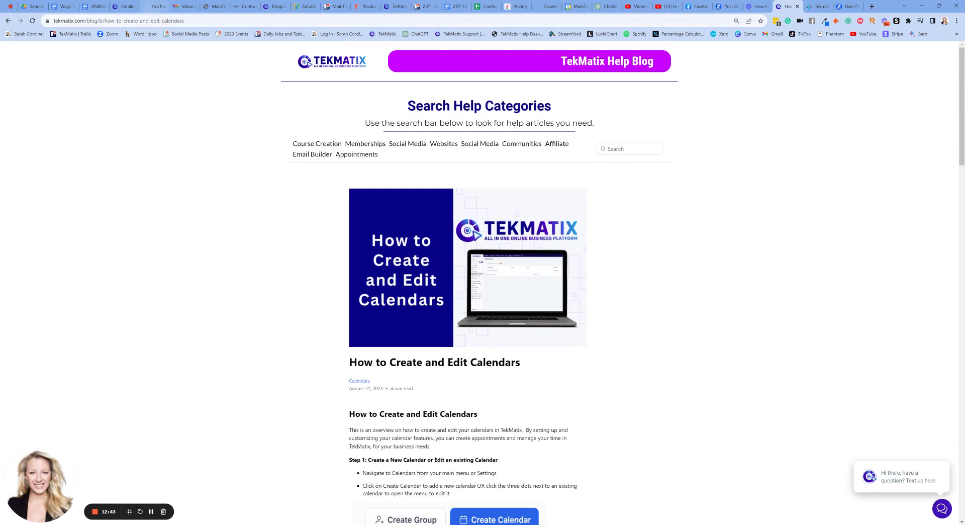
{"action": "left_click_drag", "start_coordinate": [184, 20], "coordinate": [85, 21]}
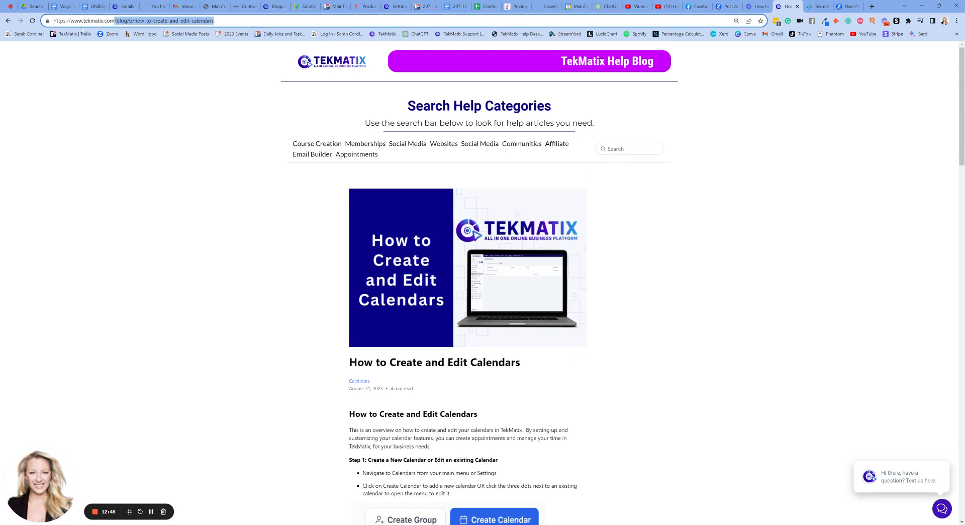
{"action": "key", "text": "Return"}
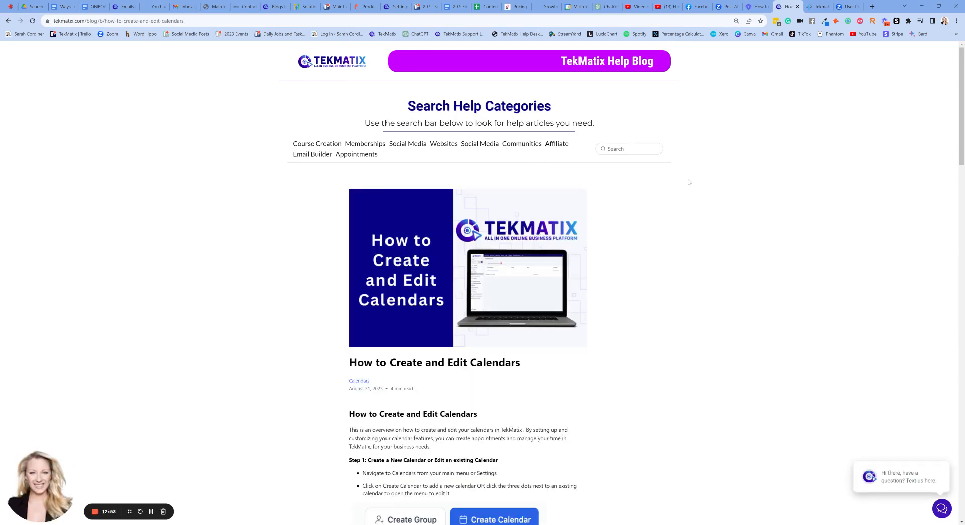
Search the help blog for "email" and look through the listed articles
{"action": "left_click", "coordinate": [654, 150]}
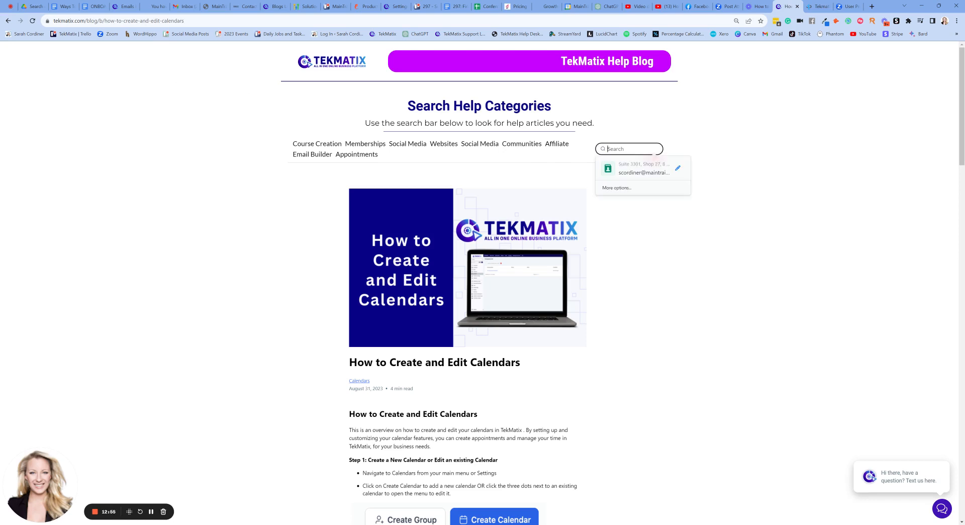
{"action": "type", "text": "email"}
{"action": "key", "text": "Return"}
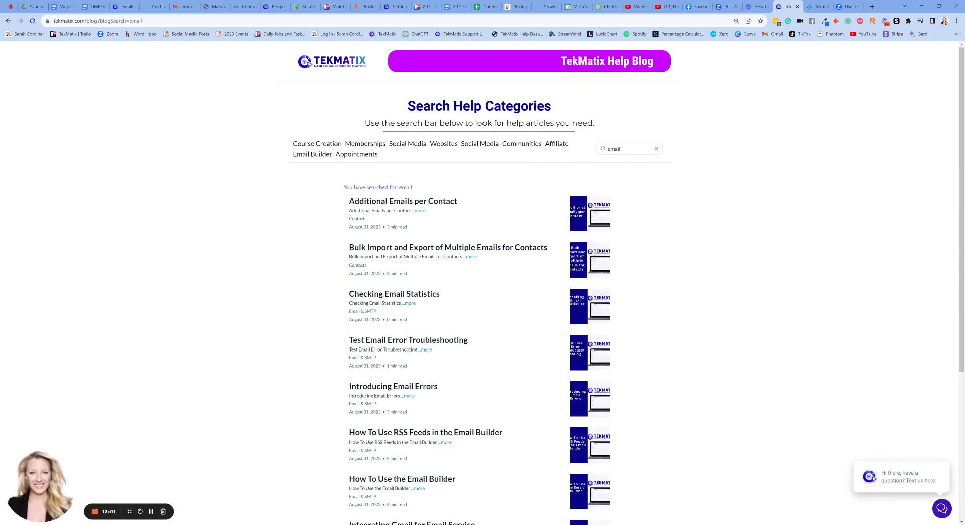
{"action": "scroll", "coordinate": [592, 198], "scroll_direction": "down", "scroll_amount": 6}
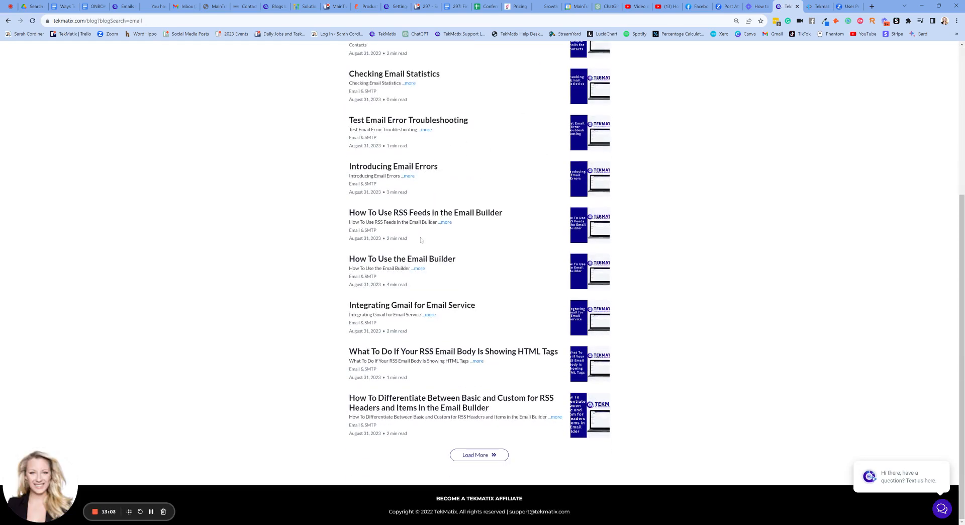
{"action": "scroll", "coordinate": [421, 241], "scroll_direction": "up", "scroll_amount": 6}
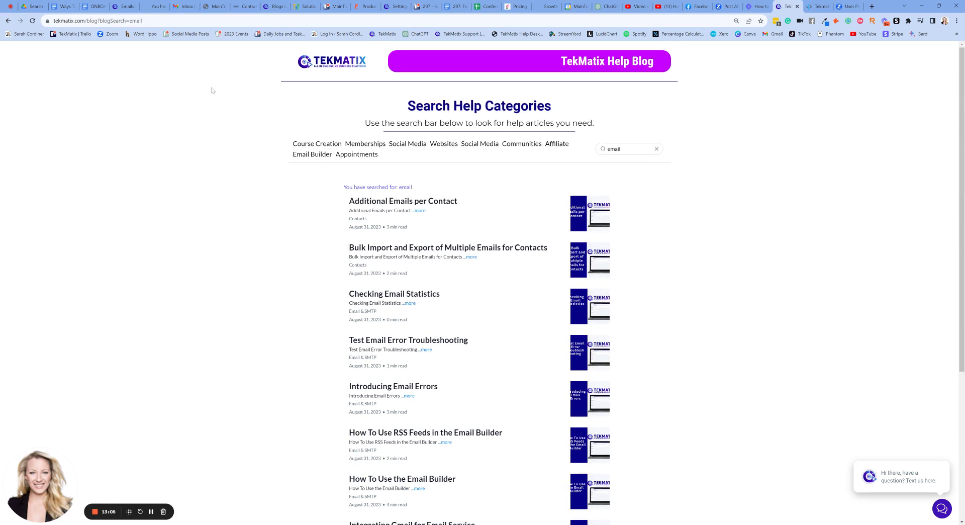